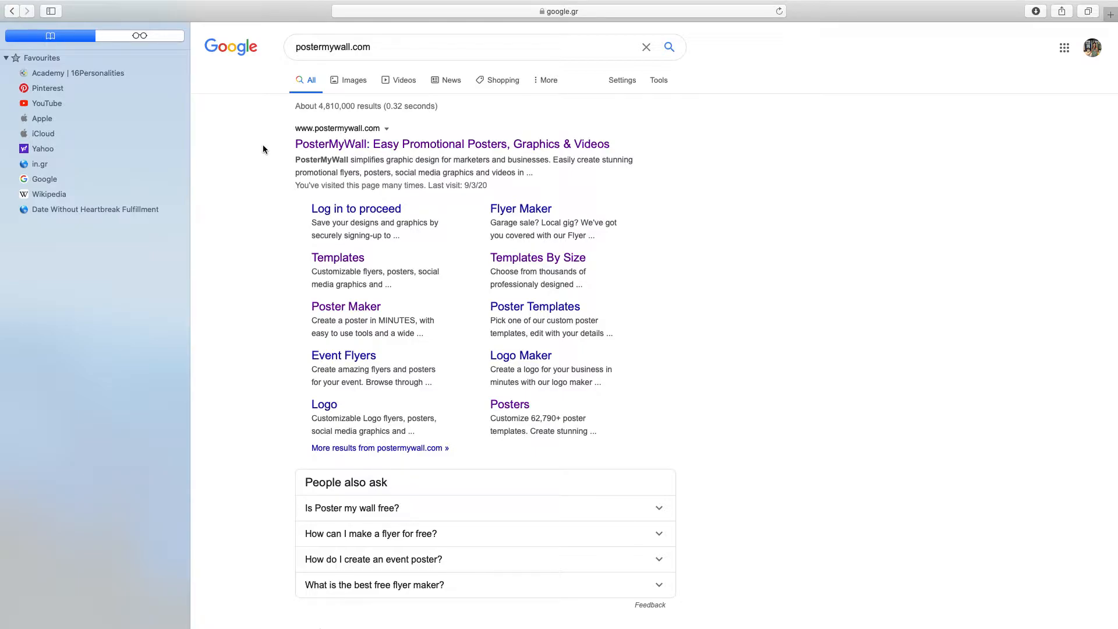
Step: Open the PosterMyWall website from the search results
left_click(415, 145)
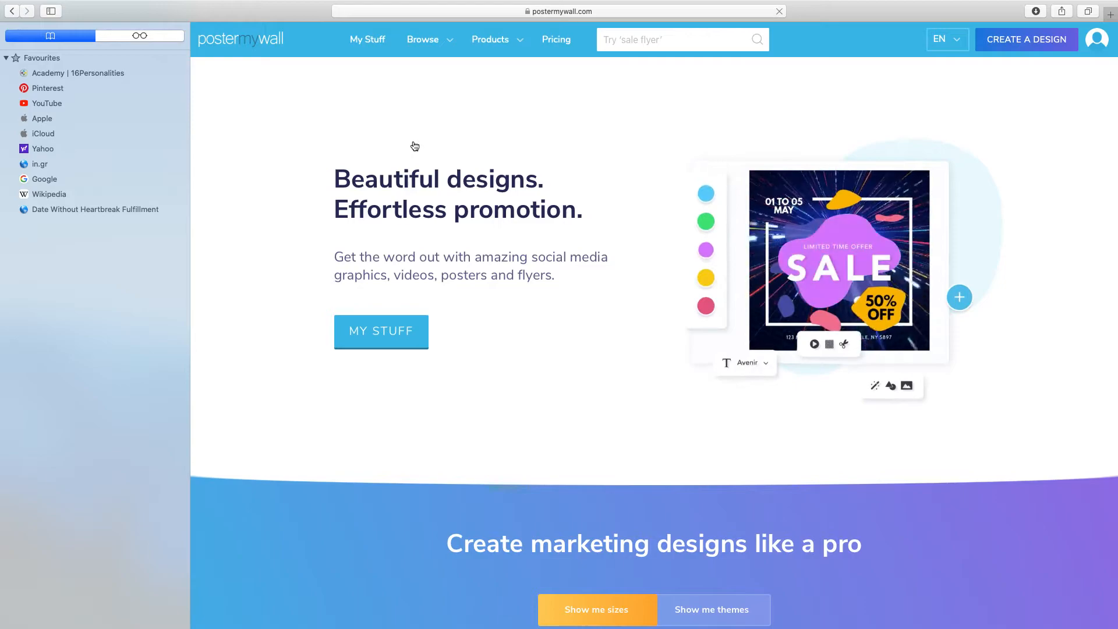
mouse_move(1093, 36)
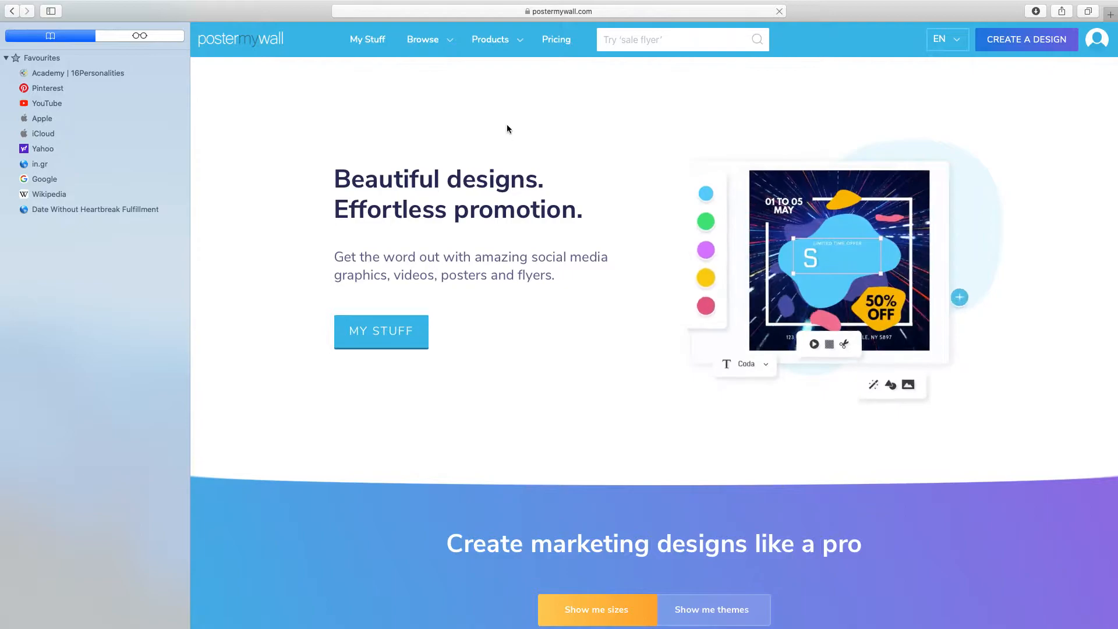
mouse_move(453, 42)
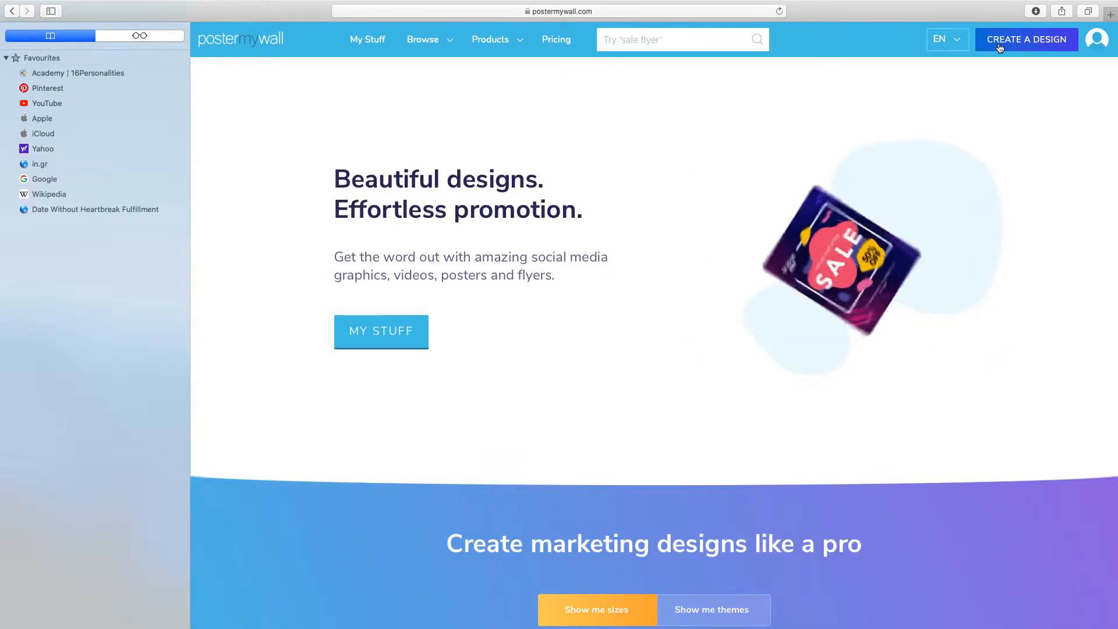
Step: Create a 24in × 36in poster design from scratch in portrait orientation
left_click(1018, 44)
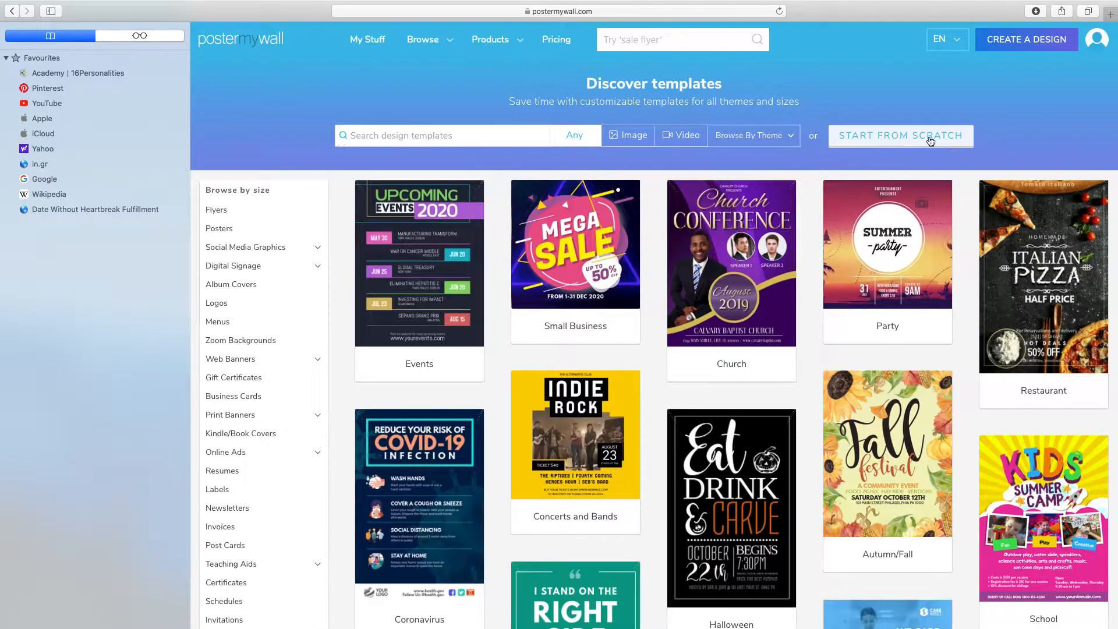
left_click(879, 140)
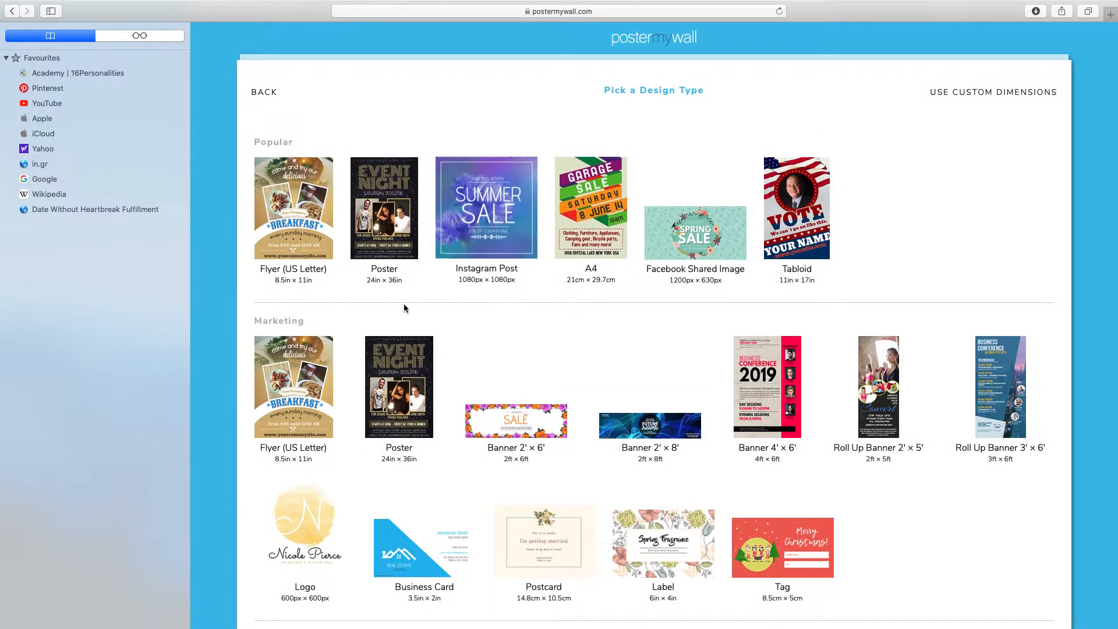
left_click(385, 216)
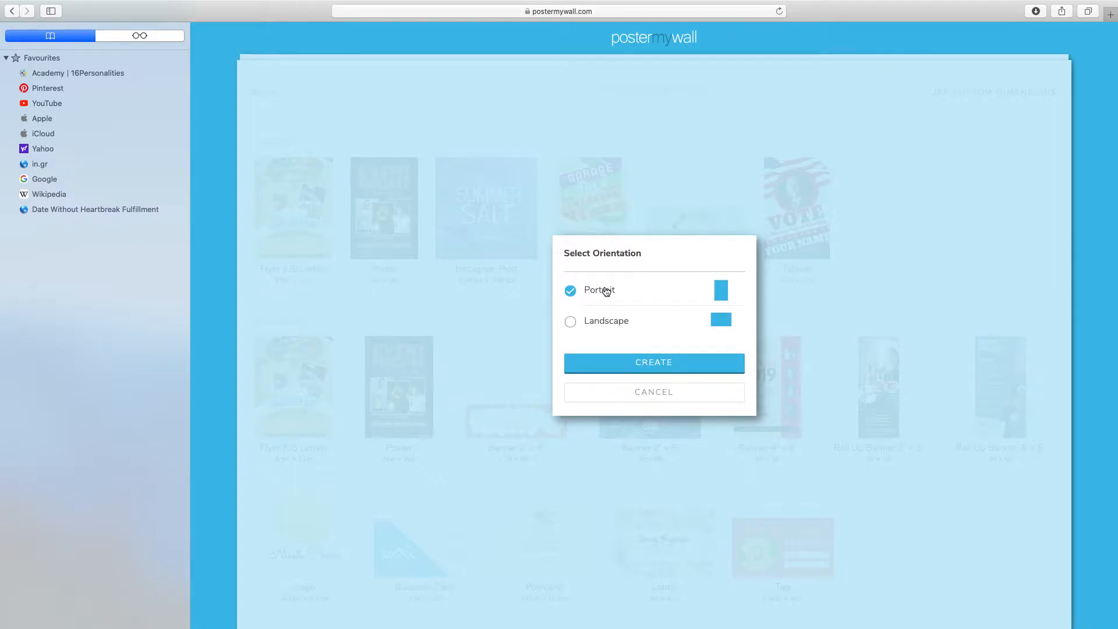
left_click(658, 366)
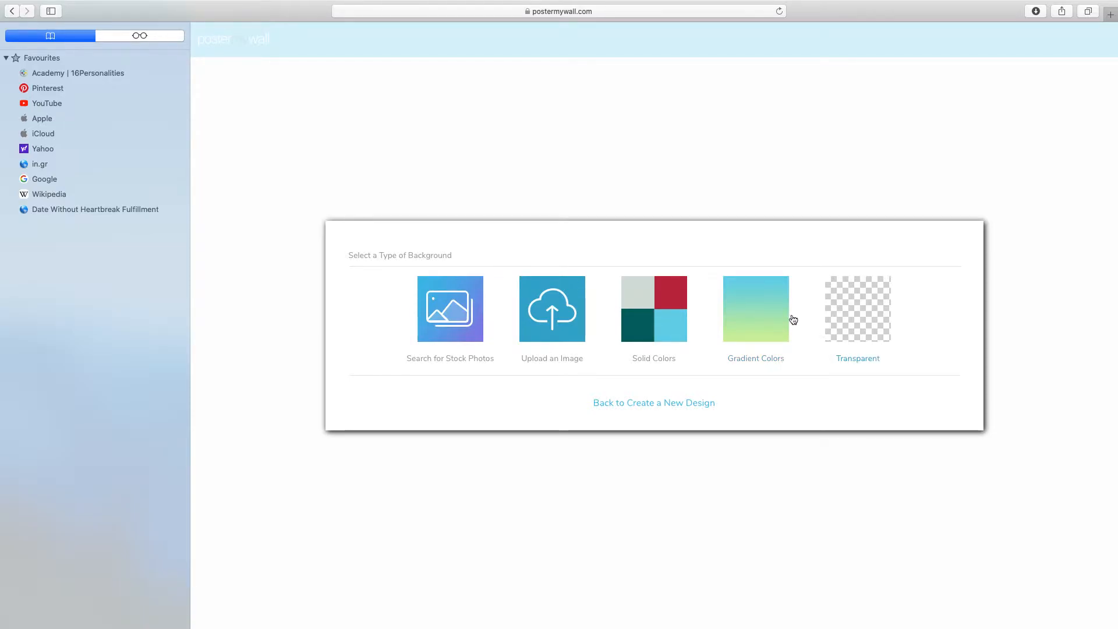
Step: Apply a linear gradient background with its first shading color set to pink (e8a0b9)
left_click(746, 316)
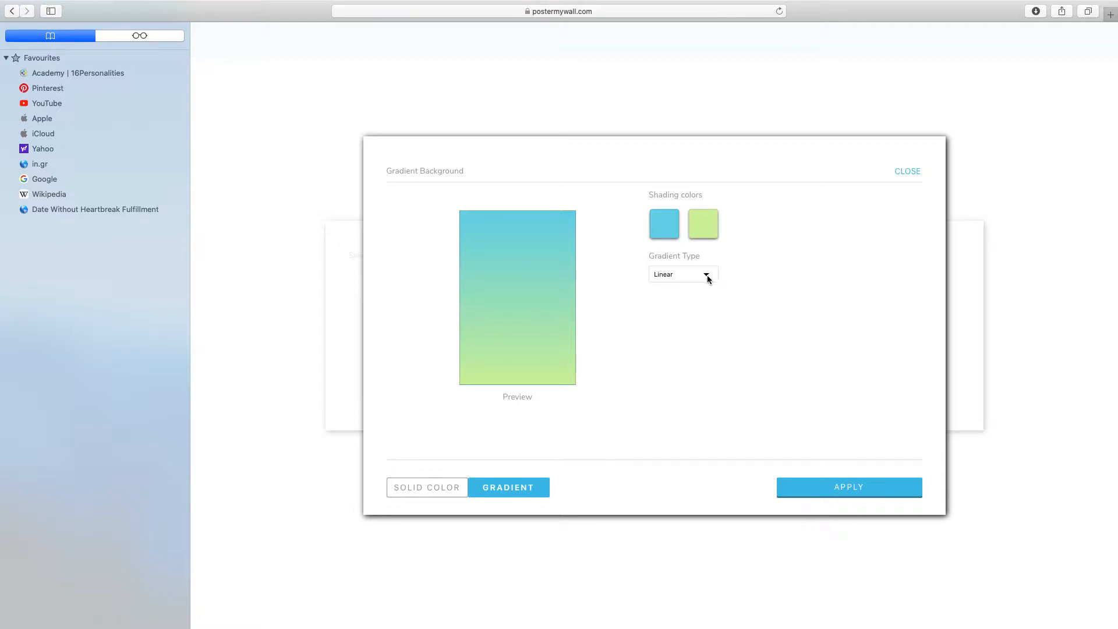
left_click(664, 225)
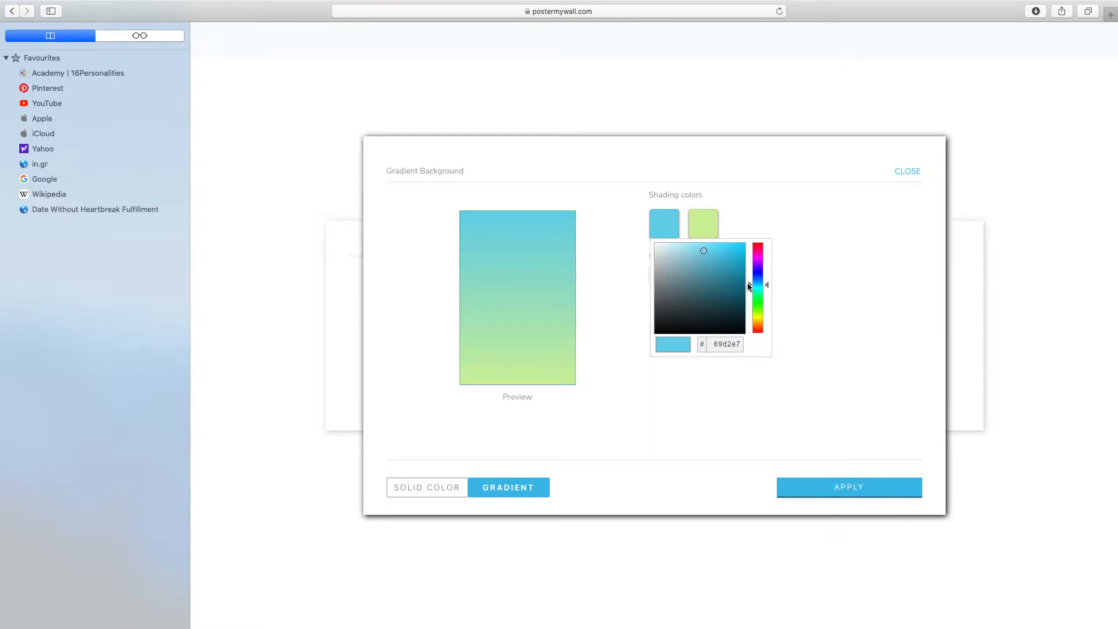
mouse_move(749, 286)
left_mouse_down()
mouse_move(750, 250)
mouse_move(672, 251)
mouse_move(682, 251)
left_mouse_up()
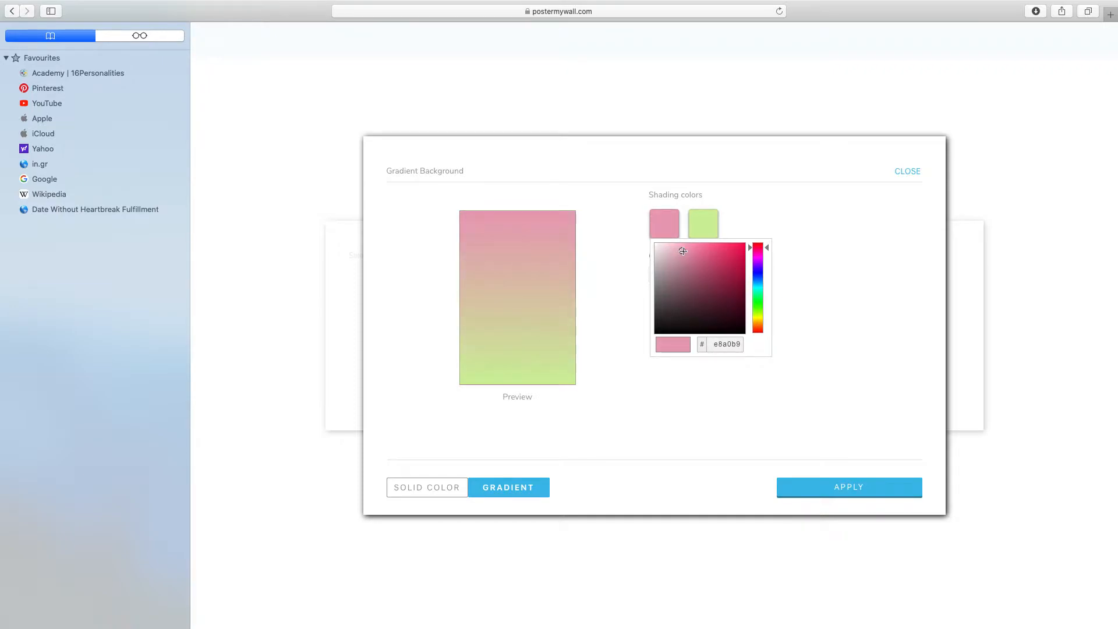
left_click(851, 487)
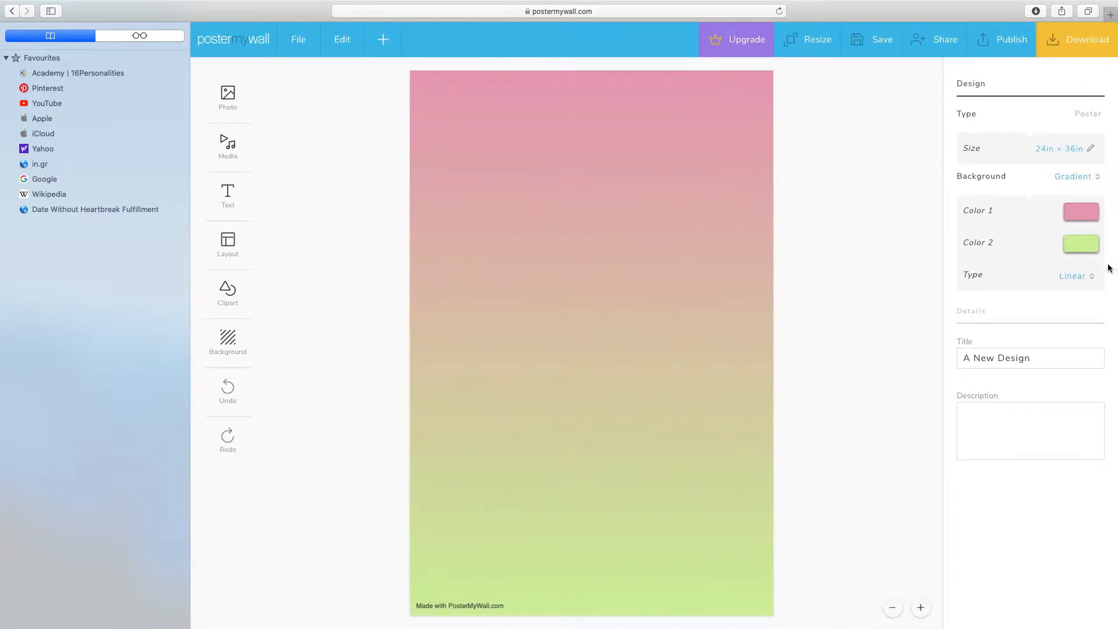
Step: Change the background gradient's second color to light blue (9ee8f0)
left_click(1085, 245)
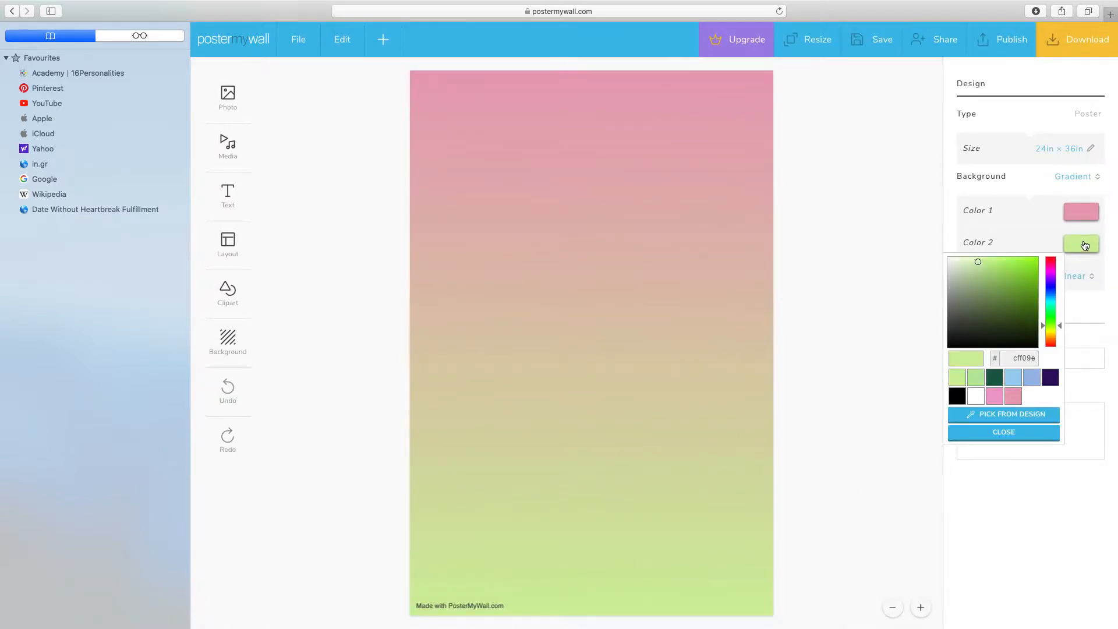
left_click_drag(1044, 325, 1044, 301)
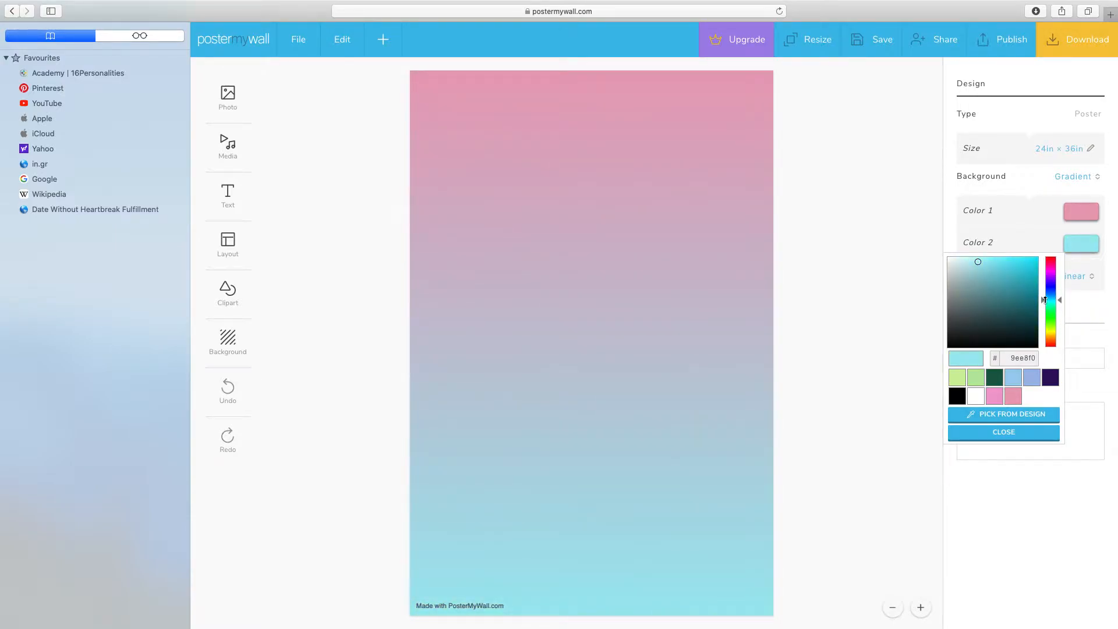
left_click(1012, 431)
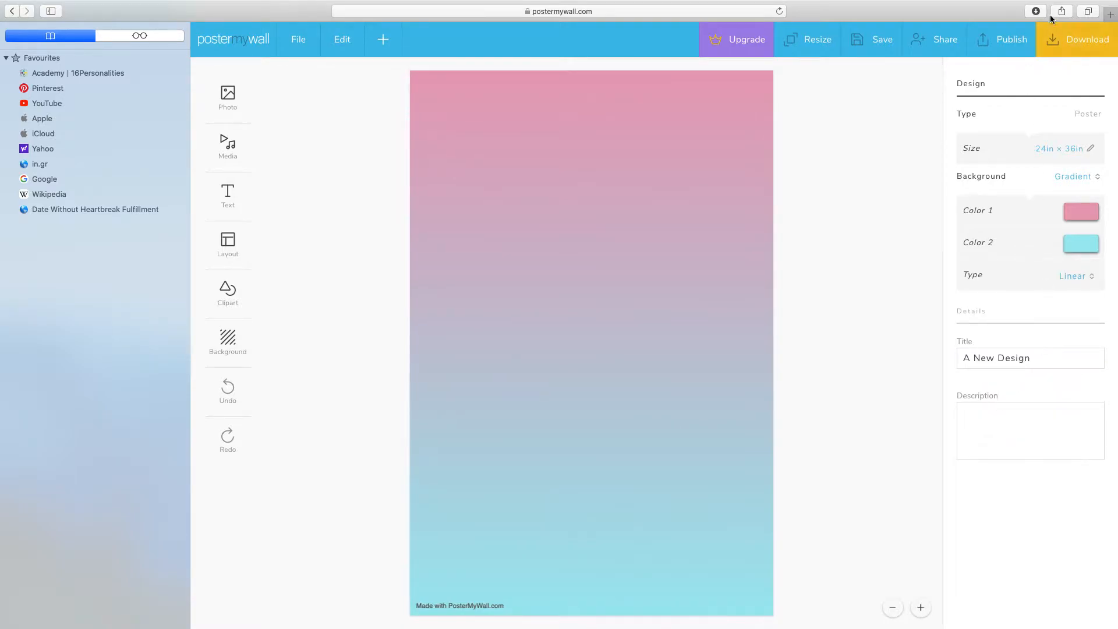
Step: Replace the design's title with "School Rules"
left_click(1033, 366)
key("BackSpace")
key("BackSpace")
key("BackSpace")
key("BackSpace")
key("BackSpace")
key("BackSpace")
key("BackSpace")
key("BackSpace")
key("BackSpace")
key("BackSpace")
key("BackSpace")
key("BackSpace")
type("Sch")
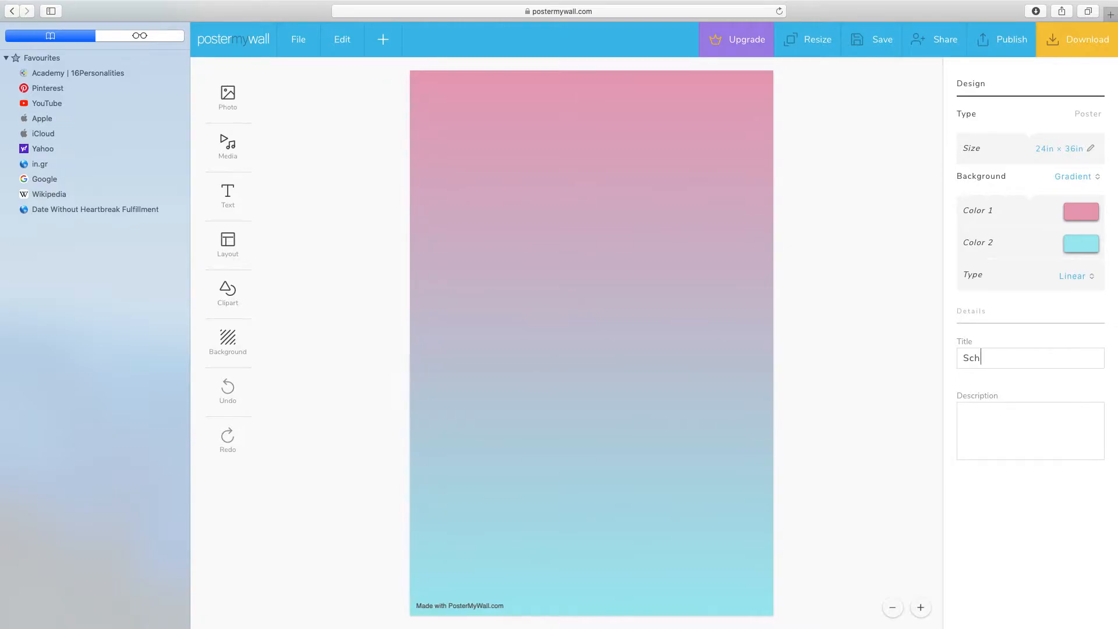
type("ool Rules")
Step: Examine the options for adding photos, media, text, layouts, clipart and backgrounds, as well as the file commands
left_click(229, 95)
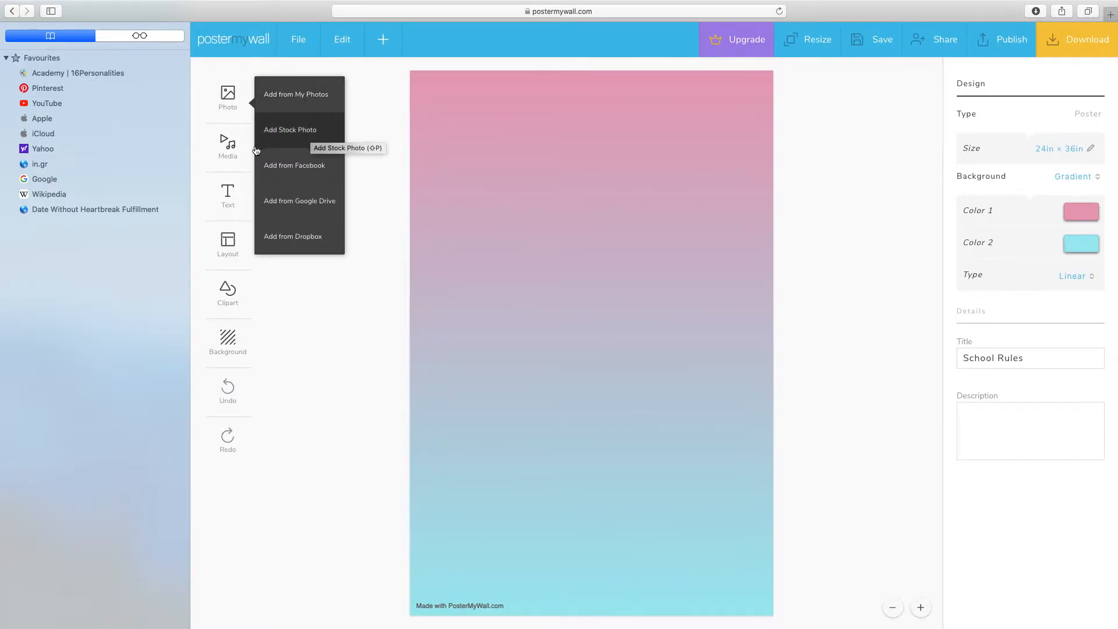
left_click(229, 146)
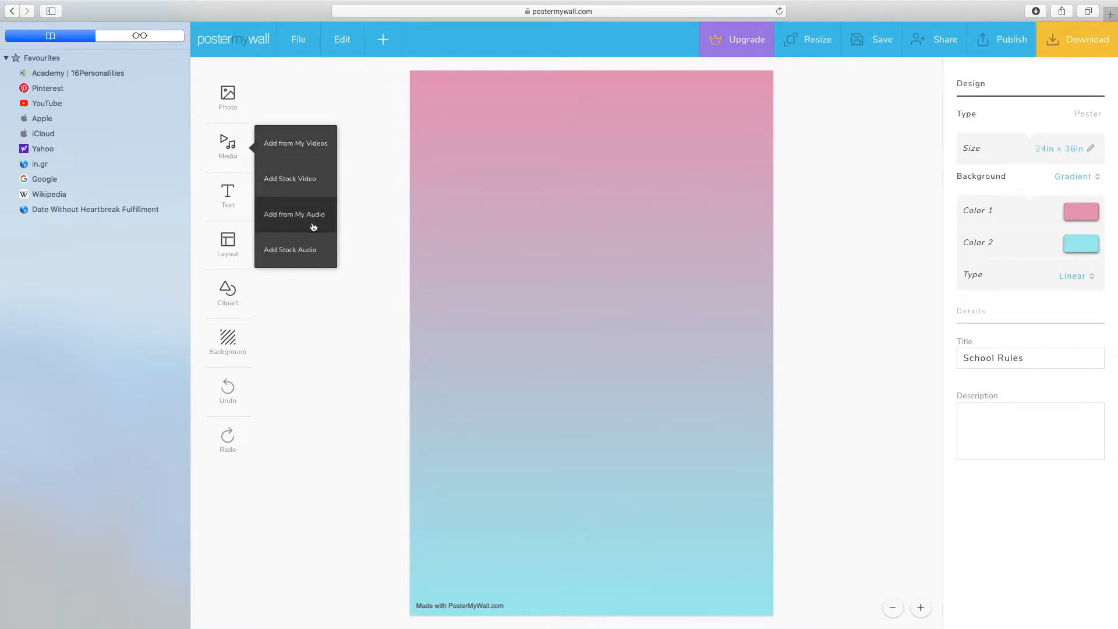
left_click(229, 194)
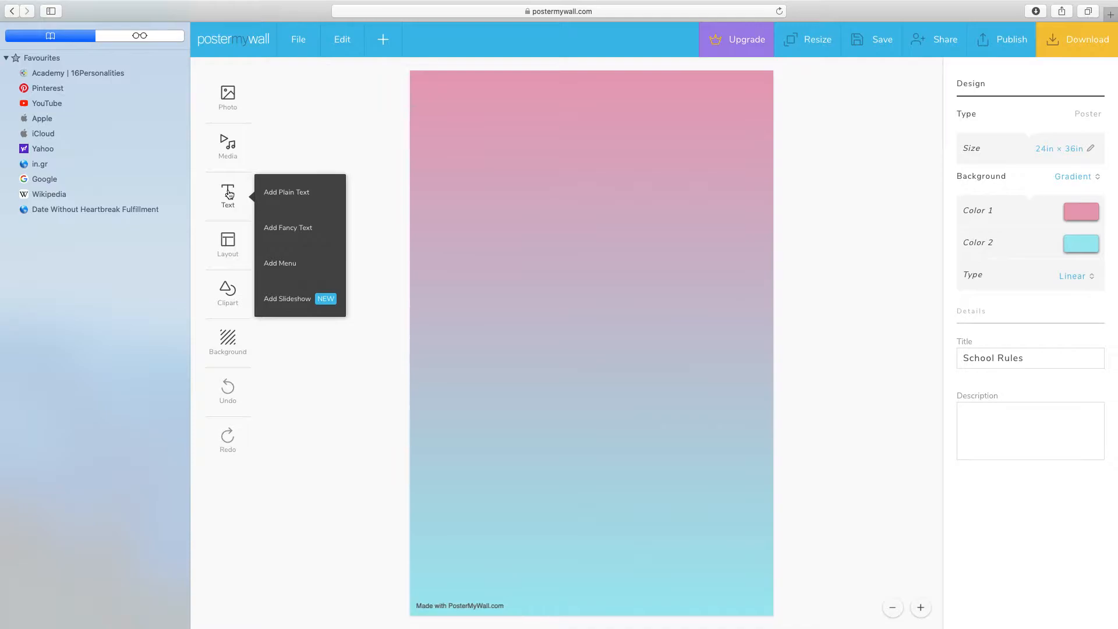
left_click(227, 244)
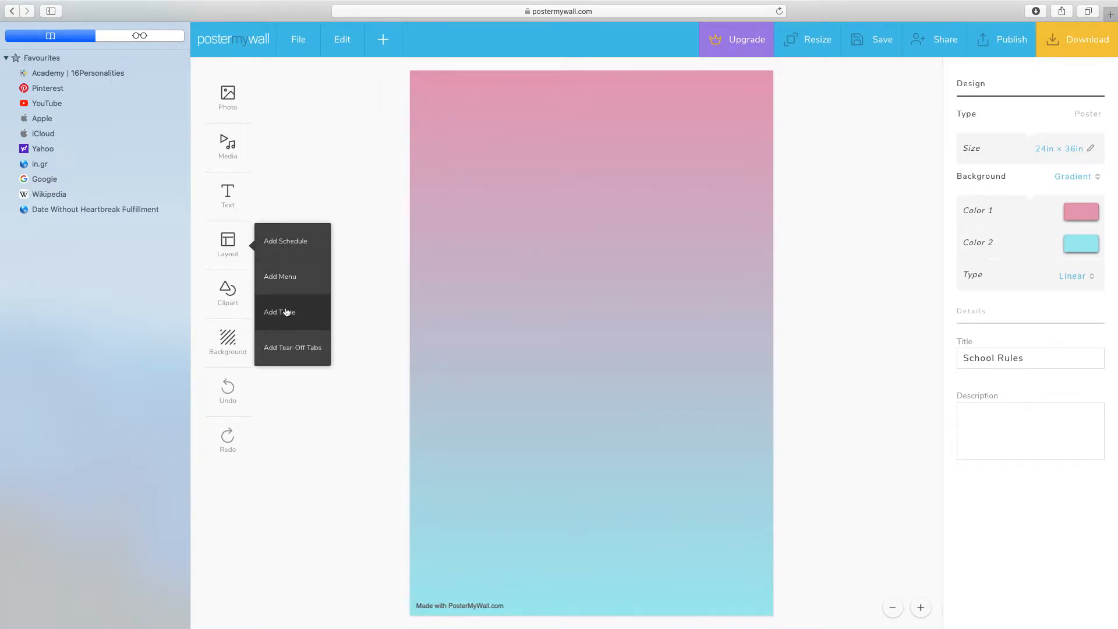
left_click(226, 291)
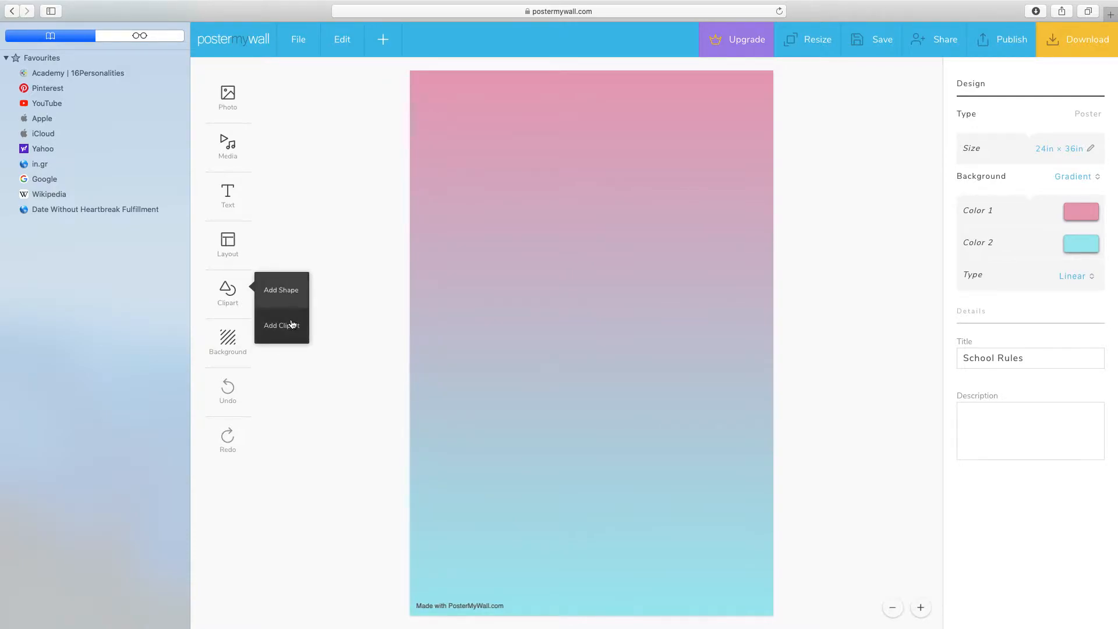
left_click(228, 339)
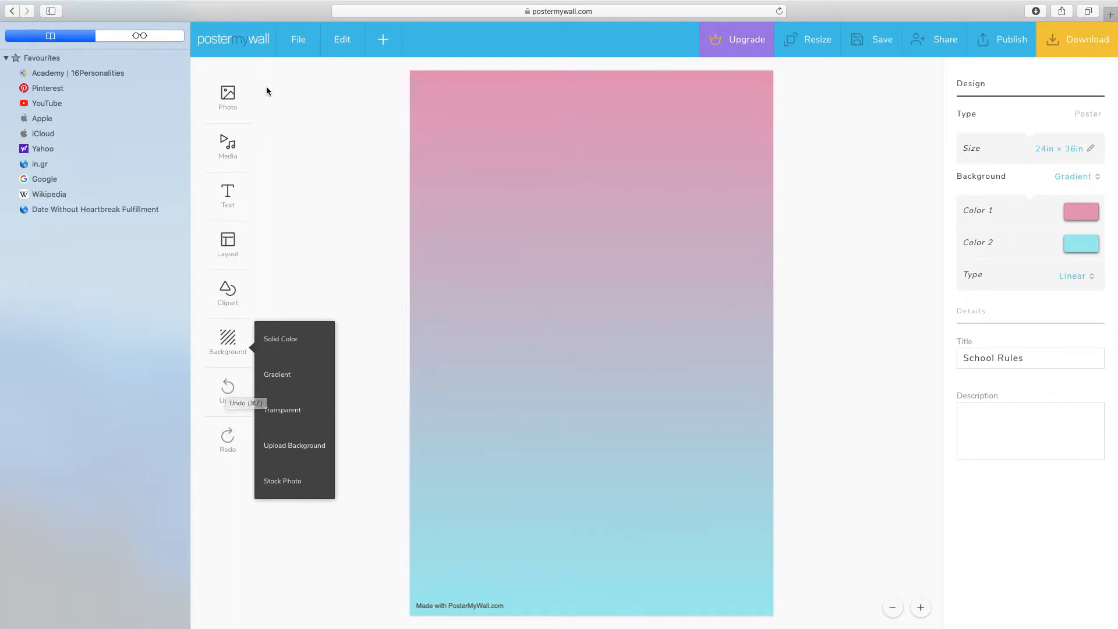
left_click(299, 45)
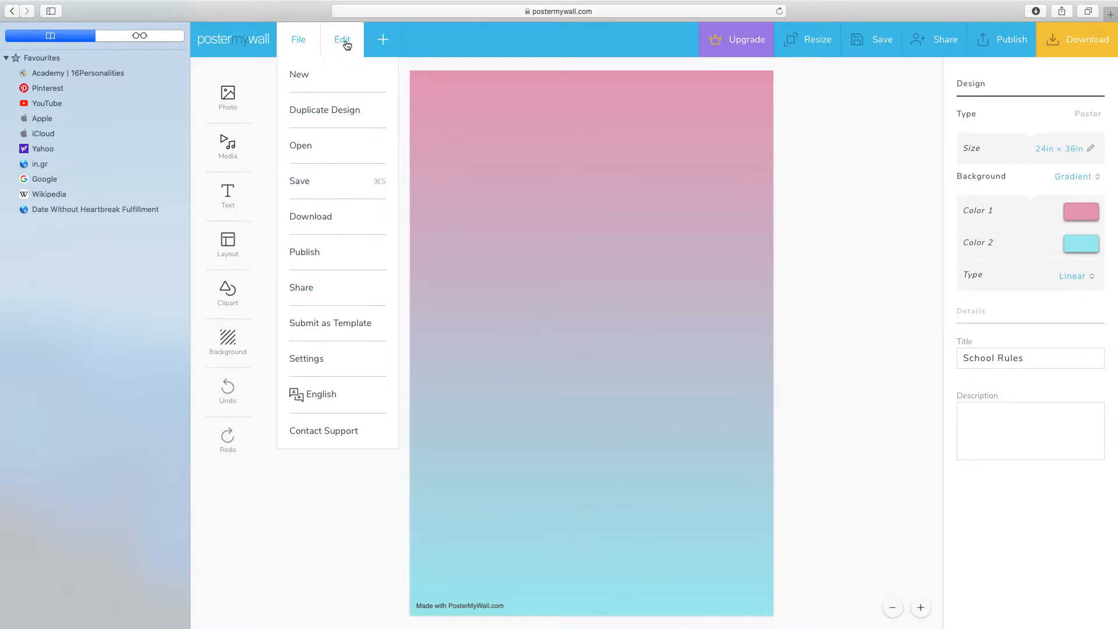
left_click(382, 39)
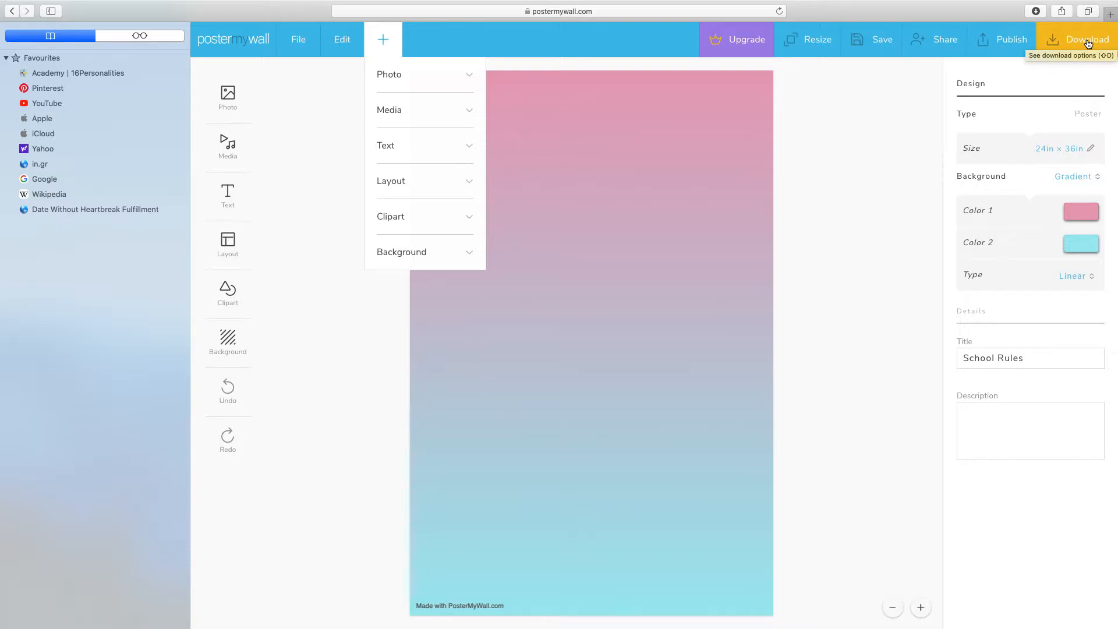
left_click(269, 103)
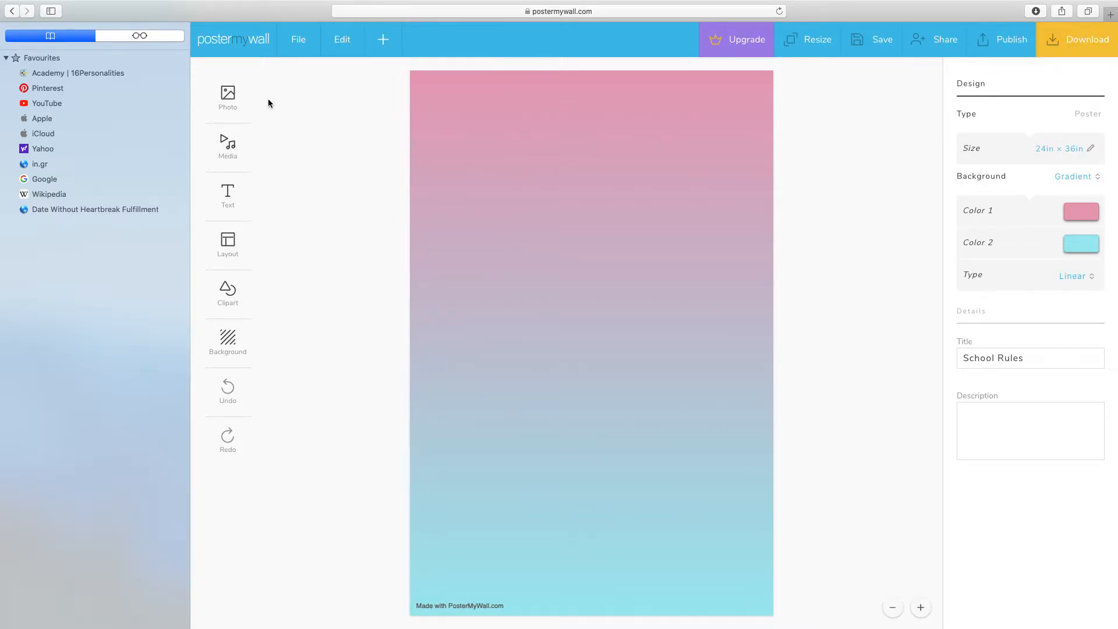
Step: Add the first group photo from My Photos to the poster
left_click(229, 96)
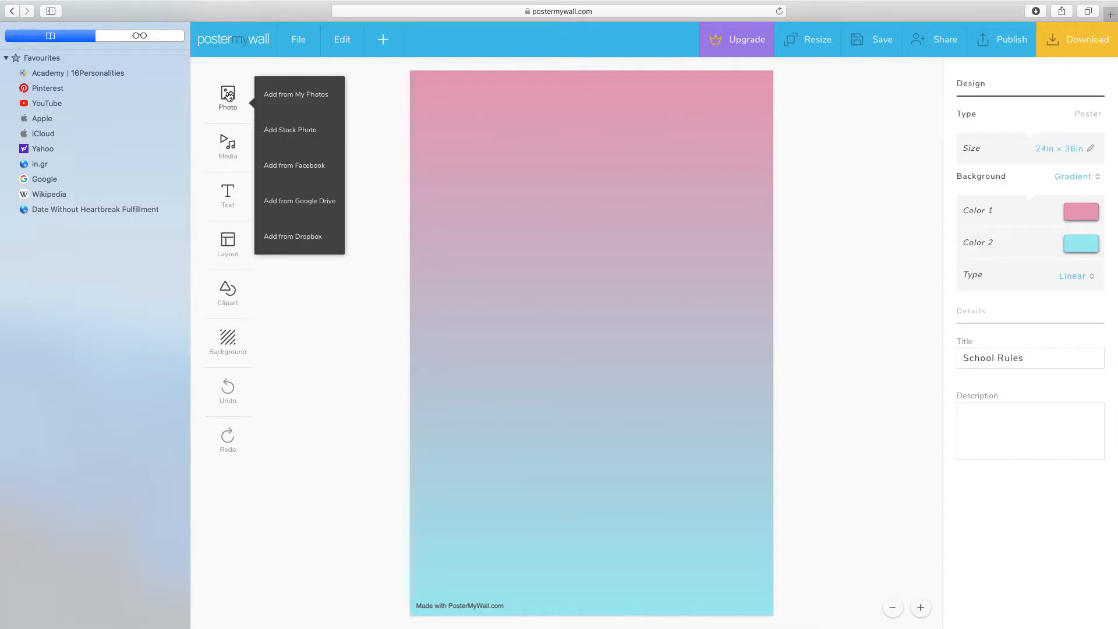
left_click(308, 97)
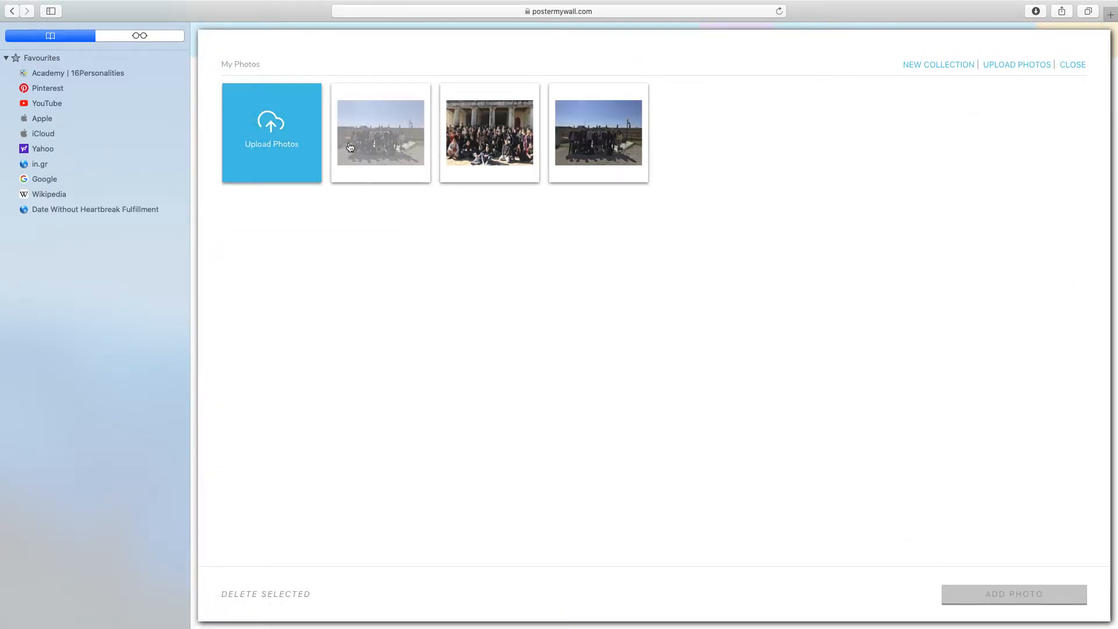
left_click(383, 143)
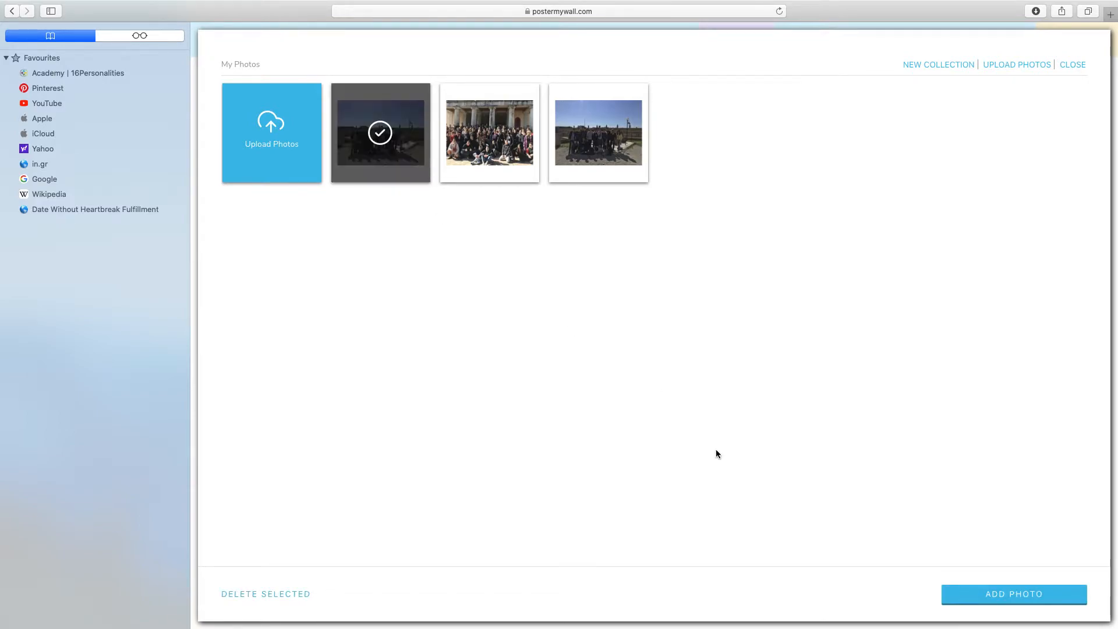
left_click(1011, 592)
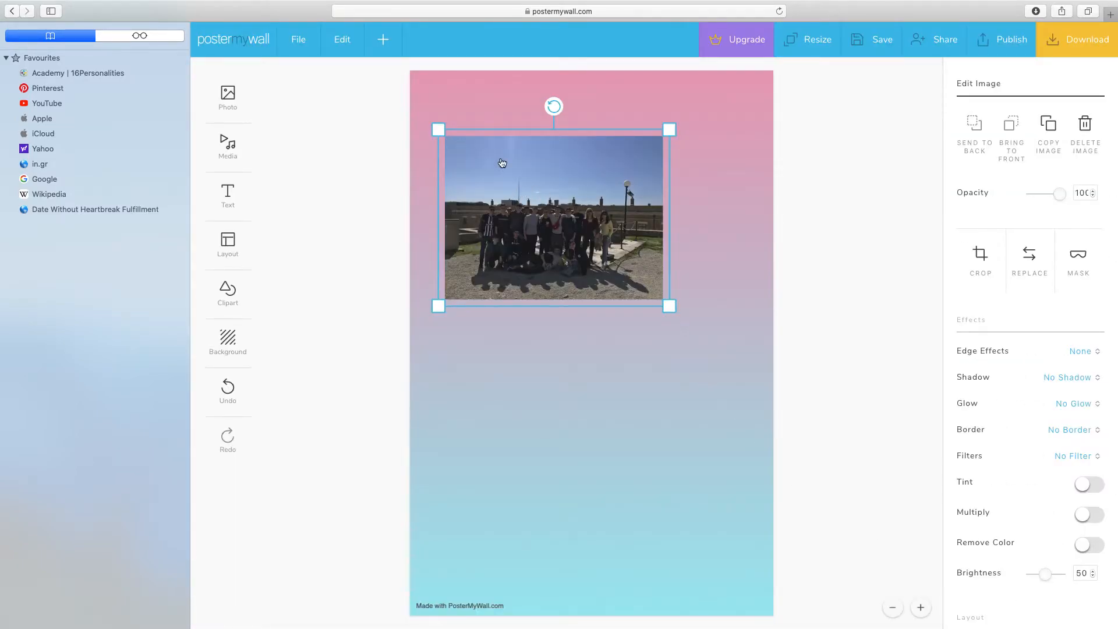
Step: Shrink the group photo and center it horizontally in the upper half of the poster, keeping its opacity at 100
left_click_drag(438, 130, 489, 168)
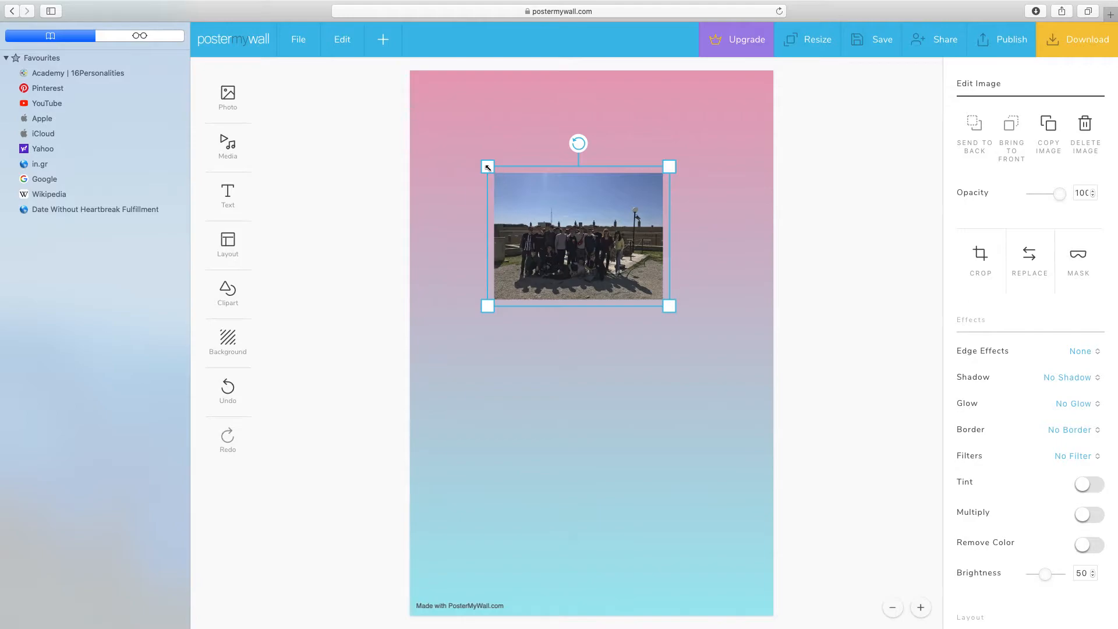
mouse_move(580, 142)
left_mouse_down()
mouse_move(561, 142)
mouse_move(580, 142)
left_mouse_up()
mouse_move(584, 205)
left_mouse_down()
mouse_move(585, 186)
mouse_move(607, 413)
mouse_move(605, 201)
left_mouse_up()
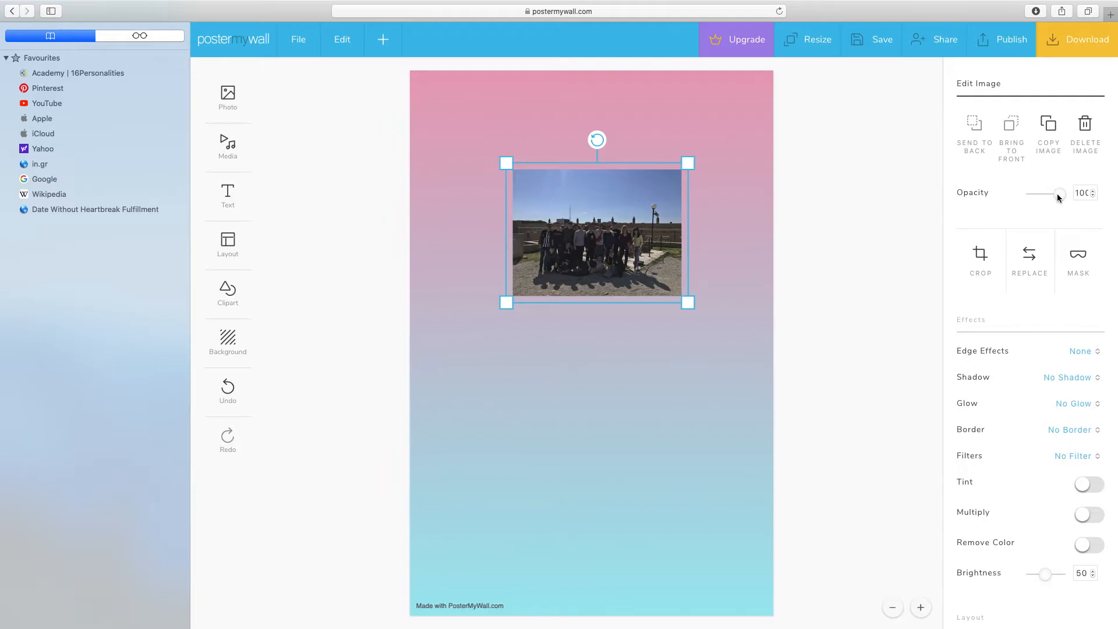
mouse_move(1056, 195)
left_mouse_down()
mouse_move(1035, 198)
mouse_move(1063, 197)
left_mouse_up()
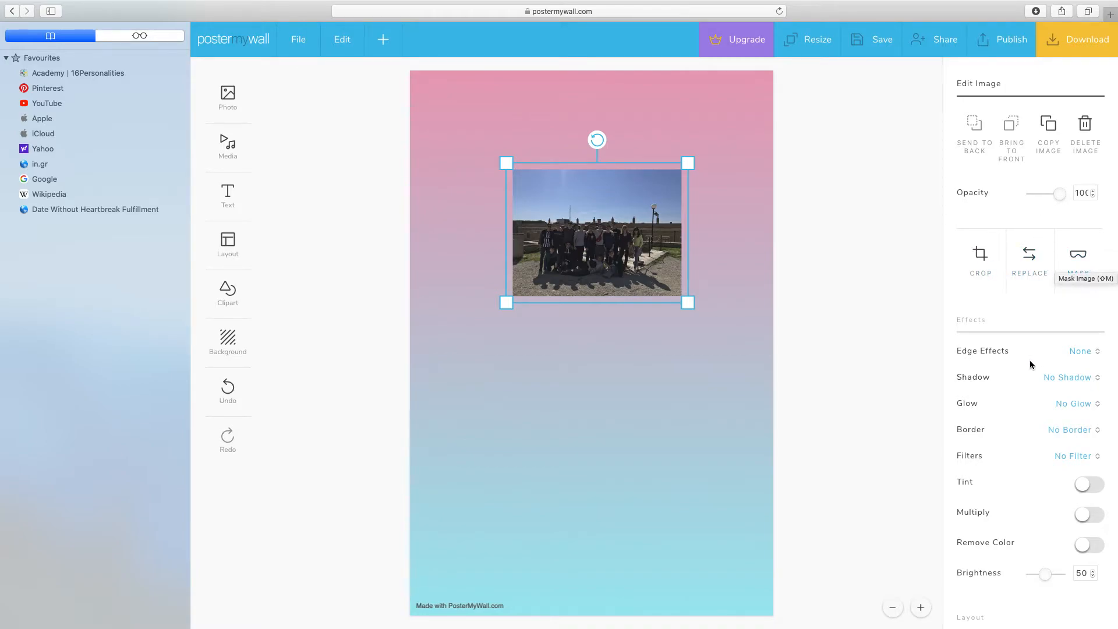
Step: Apply the Oval edge effect to the group photo
scroll(998, 309, "down", 2)
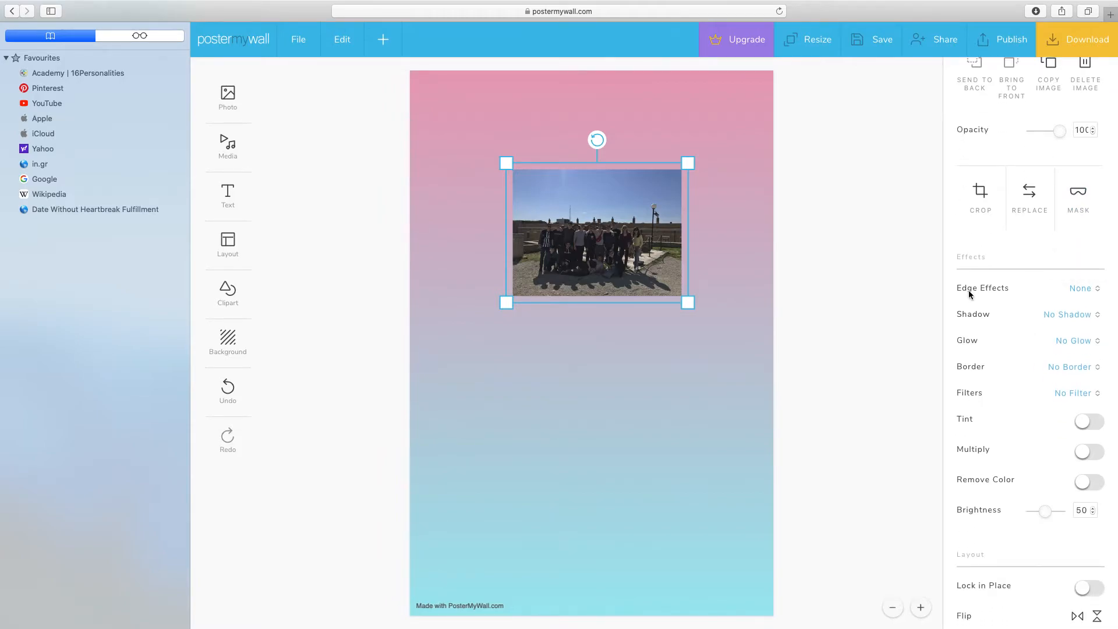
left_click(1091, 289)
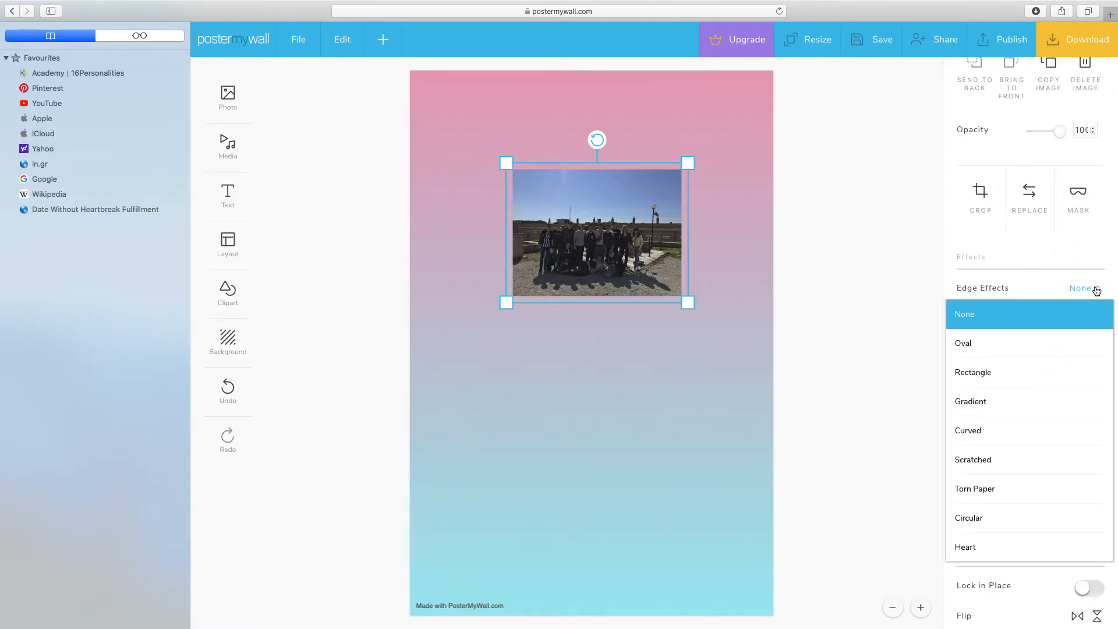
left_click(967, 345)
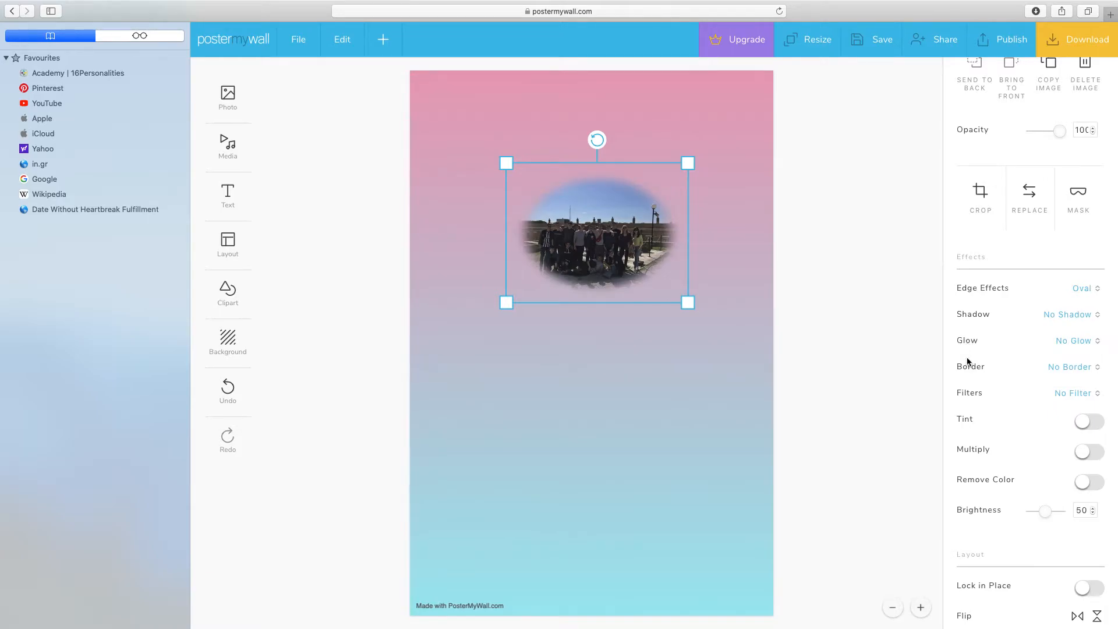
scroll(971, 393, "down", 5)
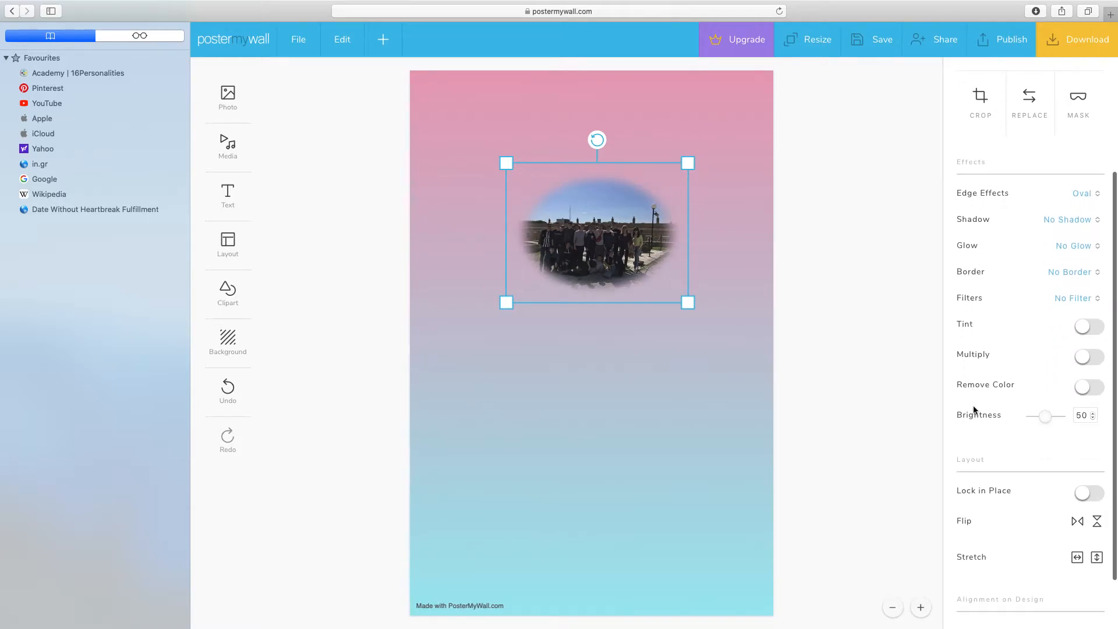
Step: Raise the group photo's brightness to 78
left_click(1044, 370)
left_click_drag(1044, 370, 1051, 374)
scroll(1022, 429, "down", 1)
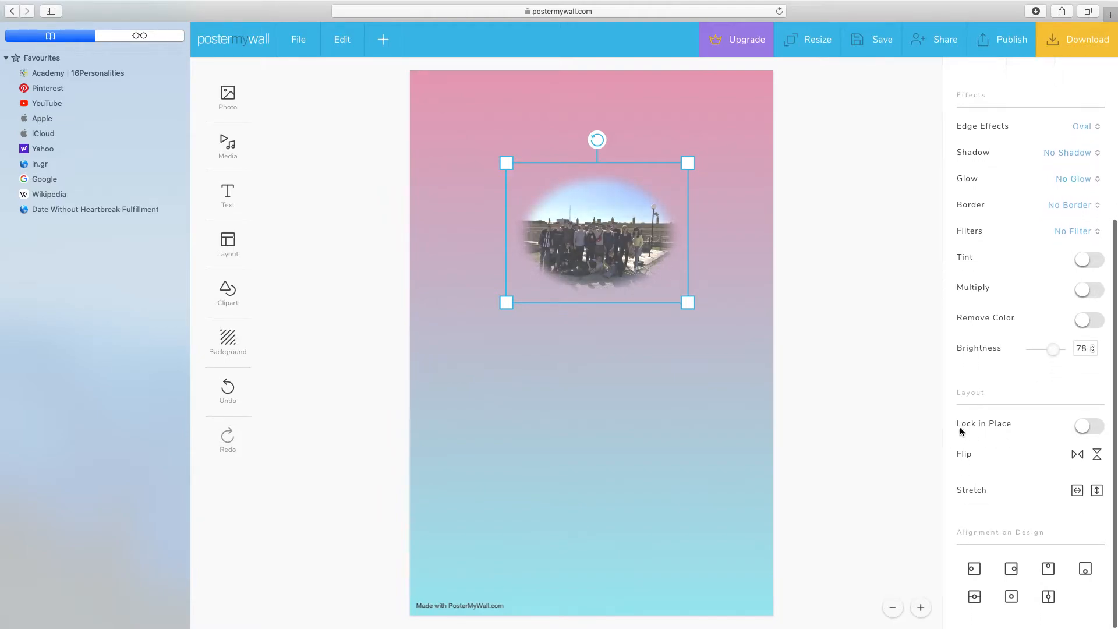
Step: Try locking the group photo in place and release the lock again
left_click(1099, 427)
scroll(1101, 428, "up", 1)
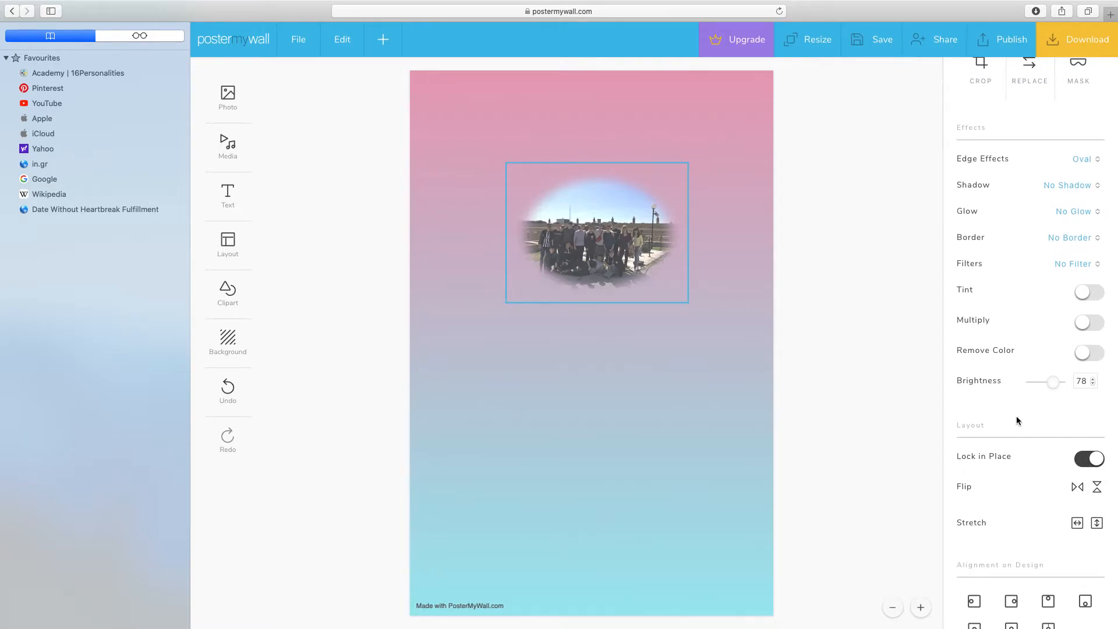
scroll(1016, 416, "down", 1)
left_click(1078, 429)
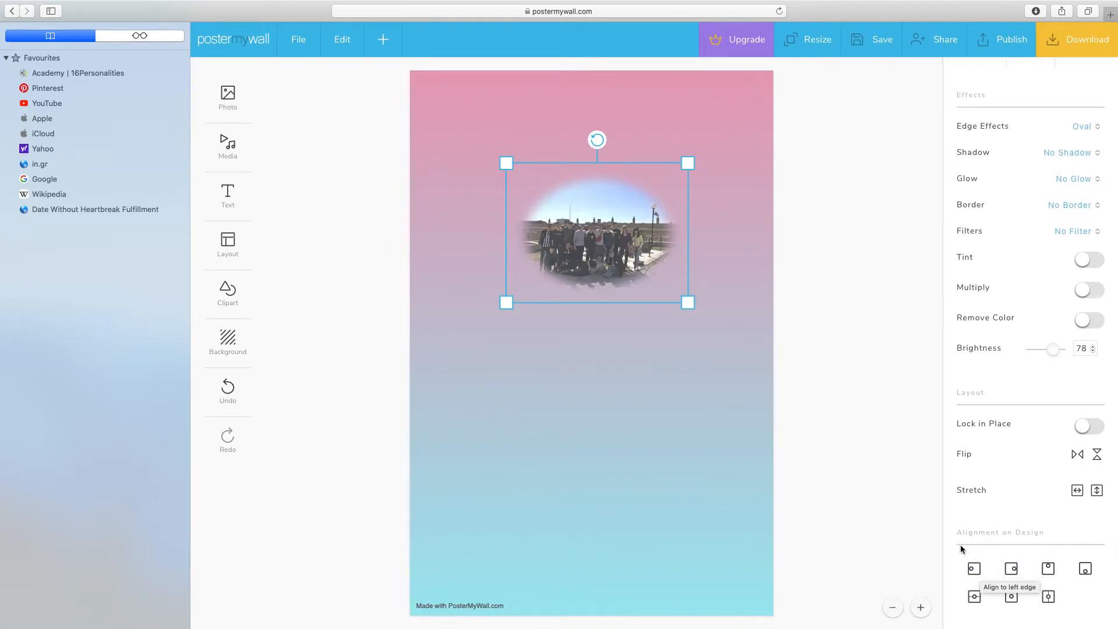
Step: Try aligning the group photo to the poster's left, right, top and bottom edges and to its vertical middle
left_click(973, 569)
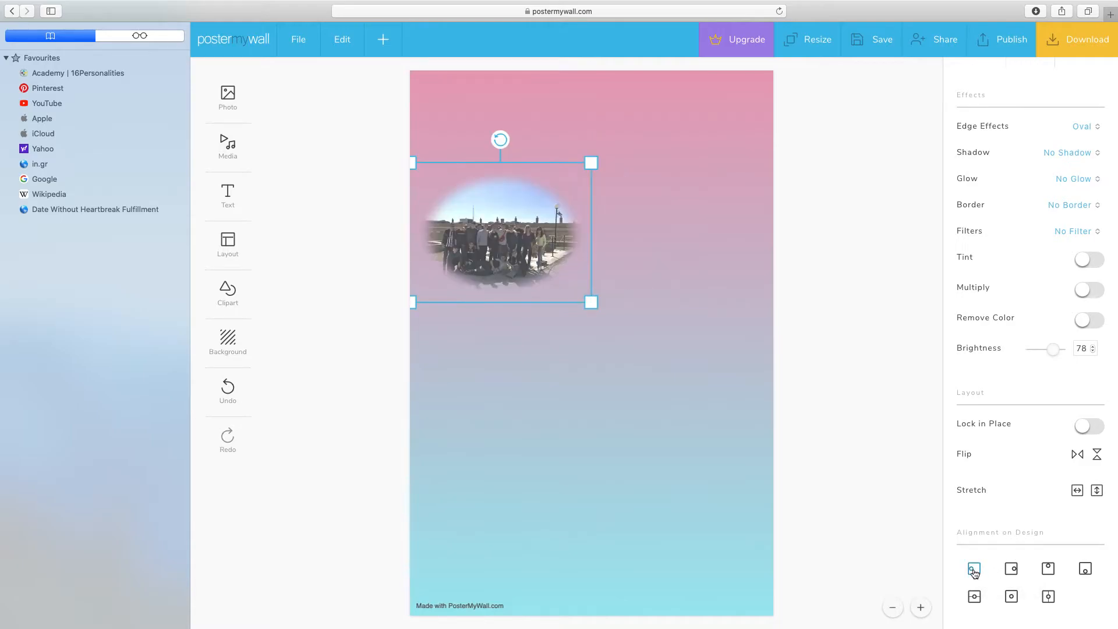
left_click(1011, 570)
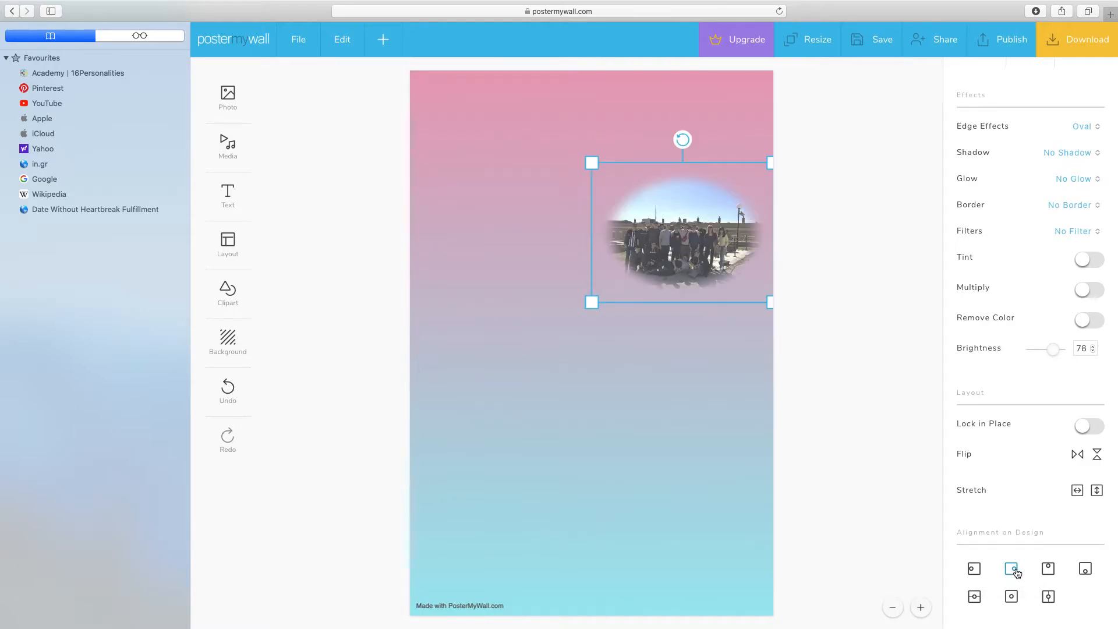
left_click(1049, 569)
left_click(1084, 570)
left_click(974, 596)
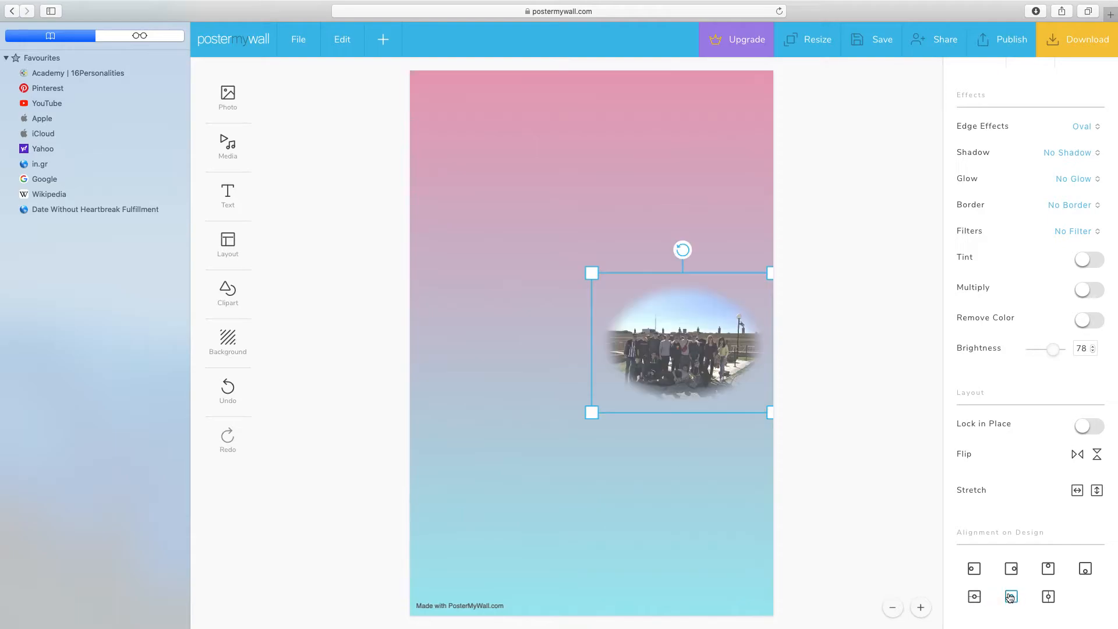
Step: Center the group photo on the poster and move it up into the upper half, leaving space for a title
left_click(1011, 597)
left_click_drag(584, 309, 581, 223)
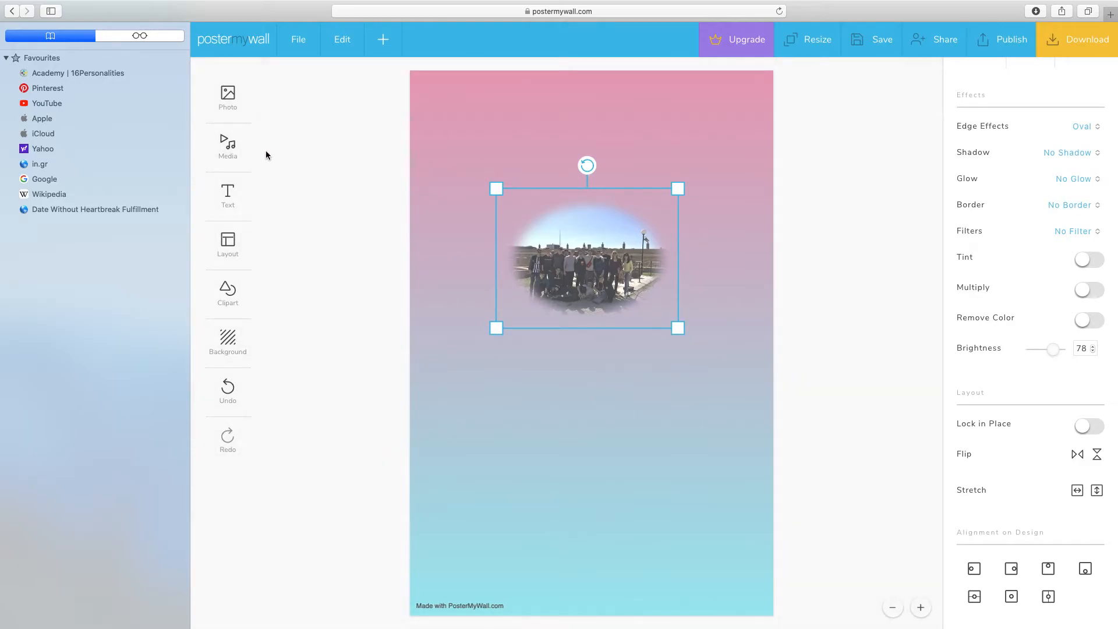
Step: Add a plain text box above the group photo and replace its placeholder with "School Rules"
left_click(230, 145)
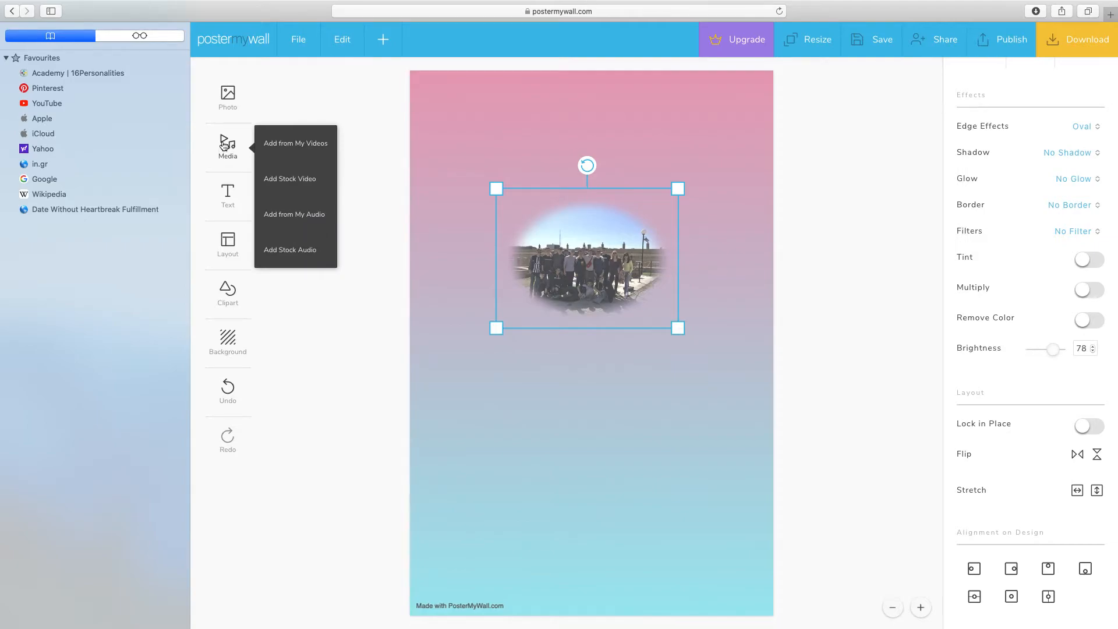
left_click(229, 194)
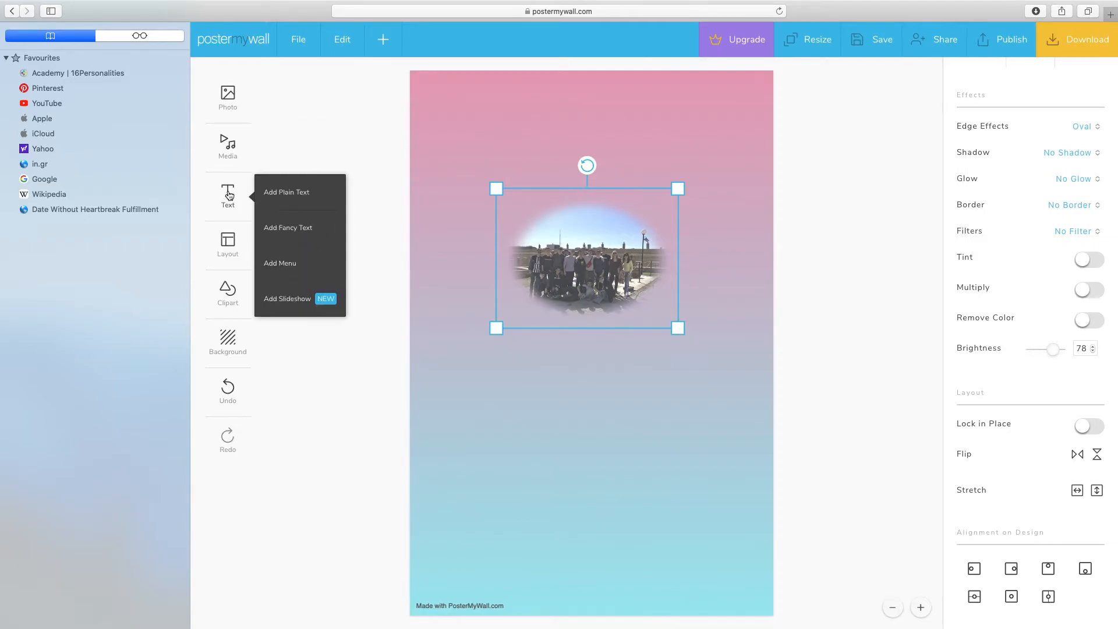
left_click(280, 197)
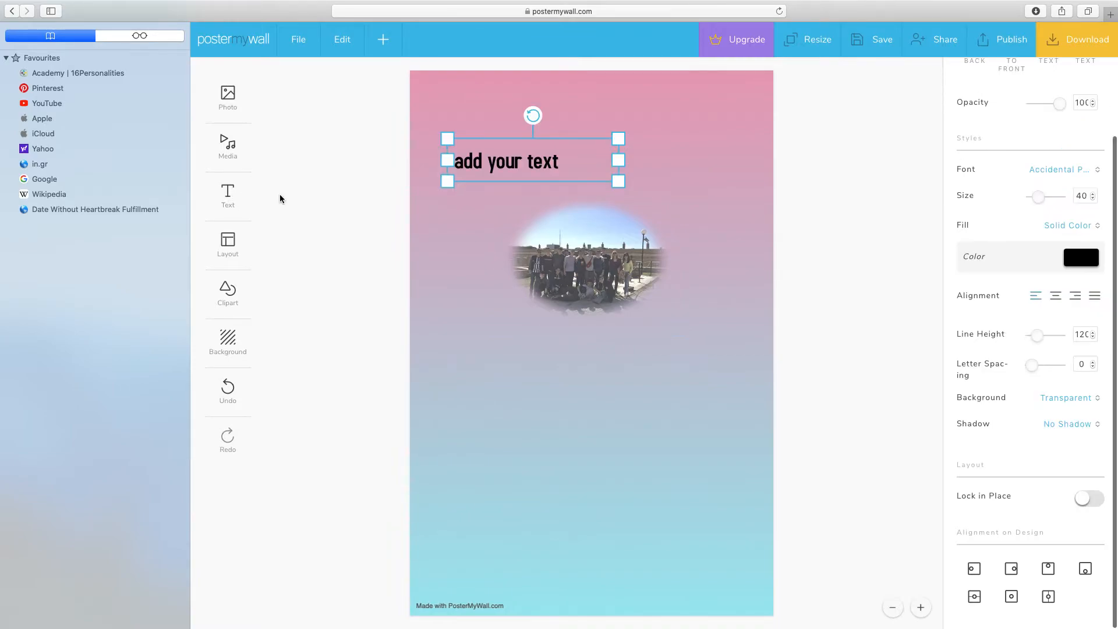
left_click(573, 162)
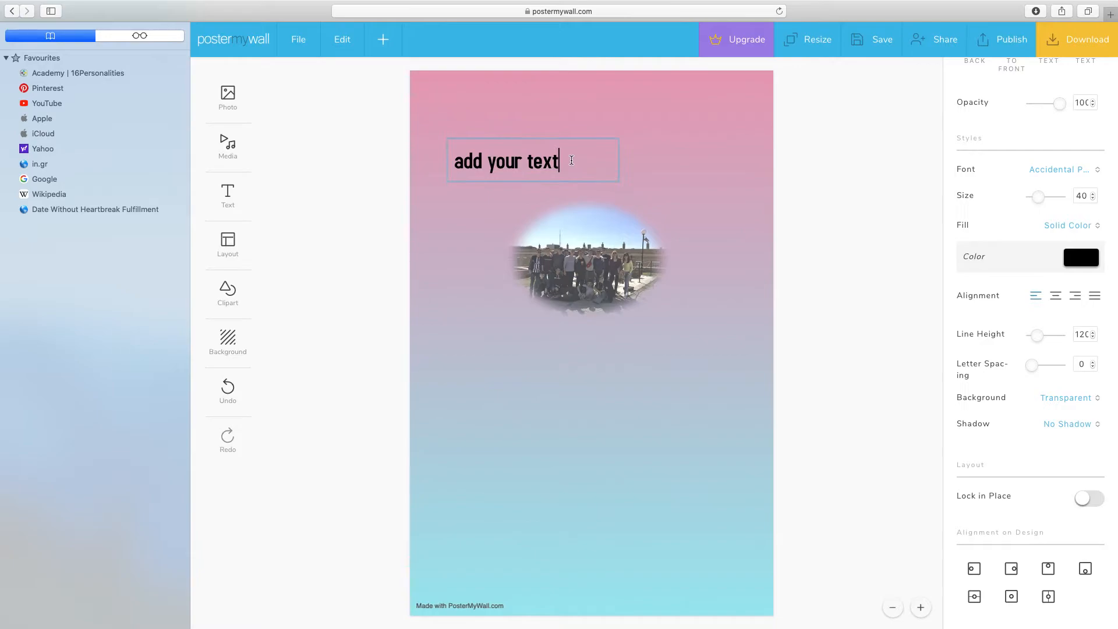
key("BackSpace")
key("BackSpace")
key("BackSpace")
key("BackSpace")
key("BackSpace")
key("BackSpace")
key("BackSpace")
key("BackSpace")
key("BackSpace")
key("BackSpace")
key("BackSpace")
key("BackSpace")
key("BackSpace")
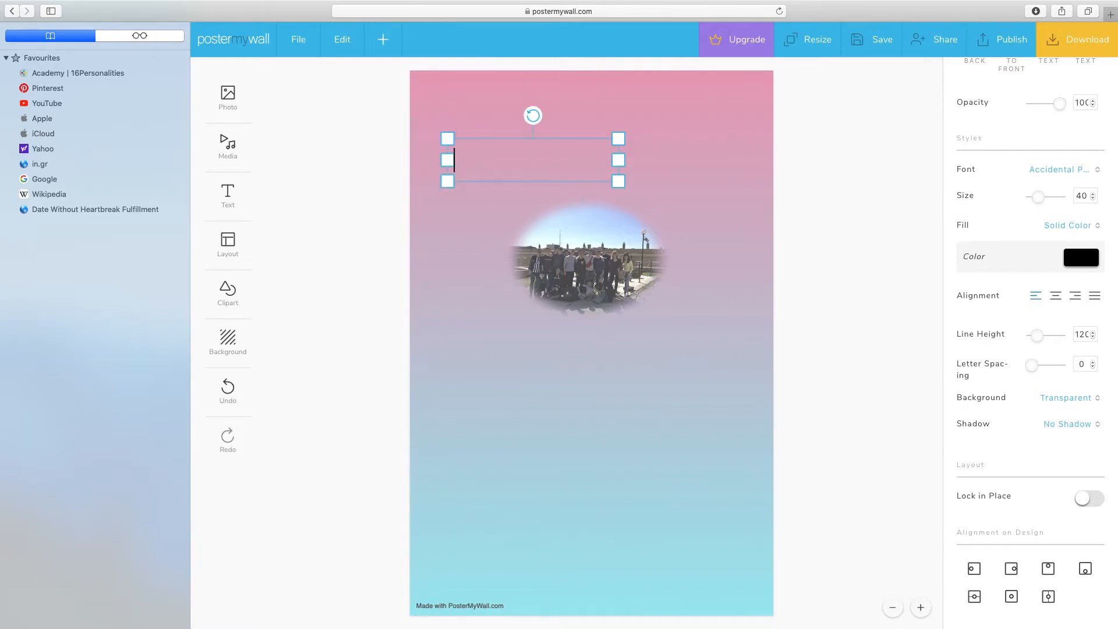
type("School Rules")
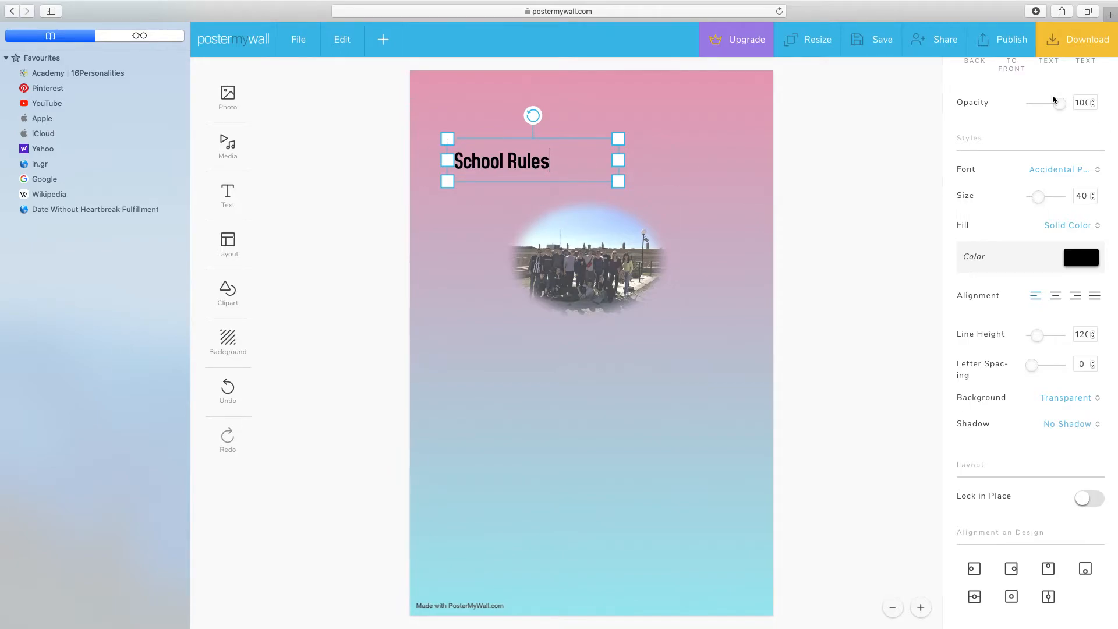
Step: Set the "School Rules" text size to 55 and its solid color to dark blue 0b1a8c
scroll(1052, 96, "up", 3)
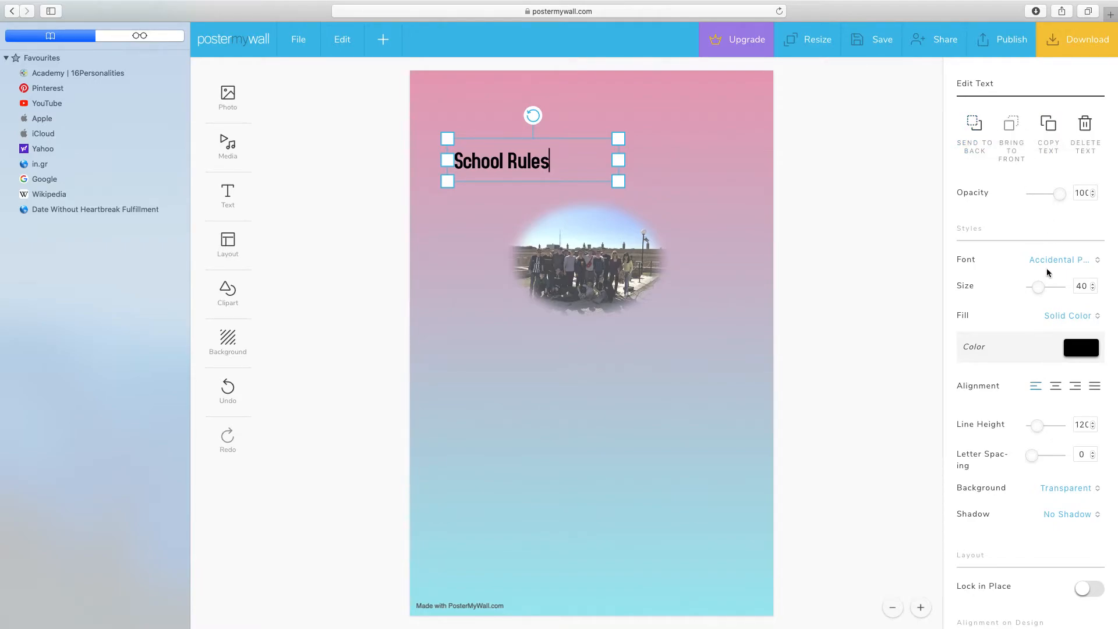
left_click_drag(1036, 286, 1040, 286)
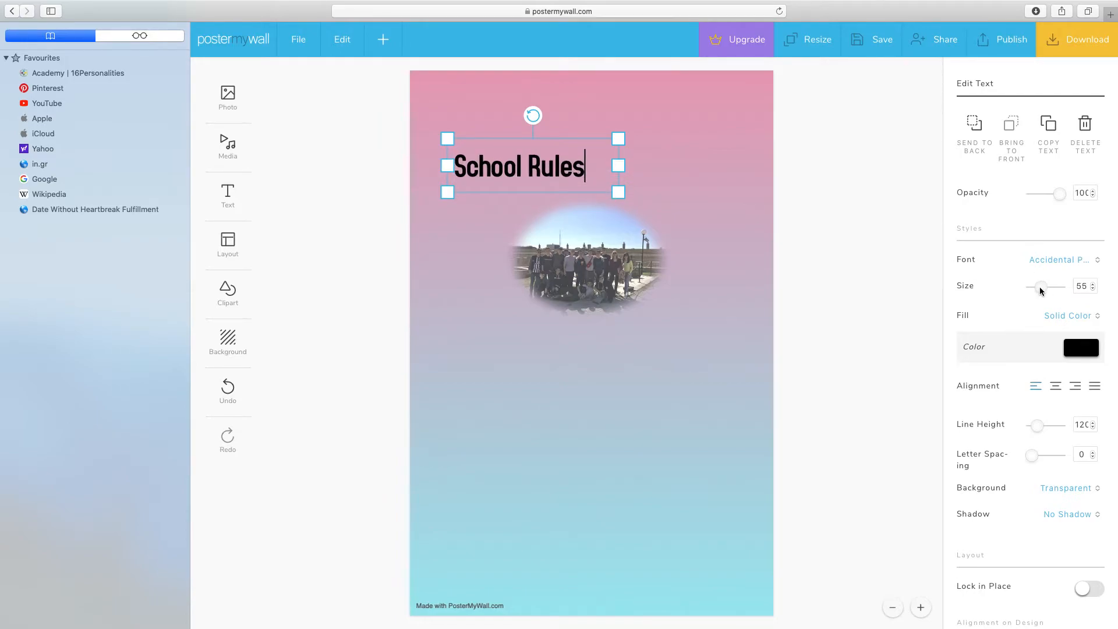
left_click(1098, 351)
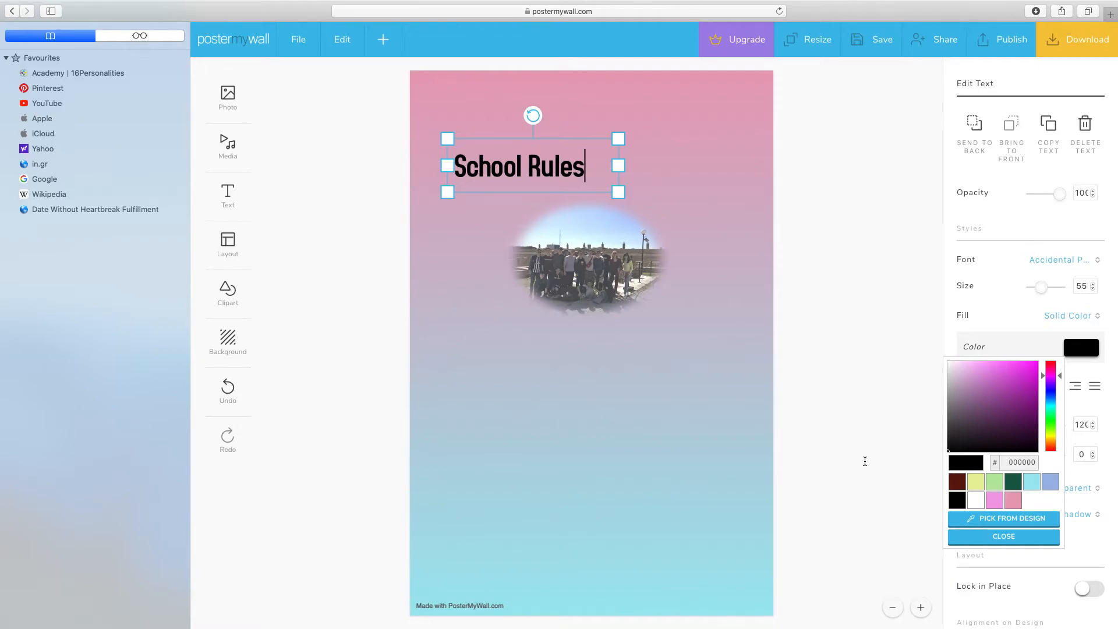
left_click_drag(1044, 377, 1043, 393)
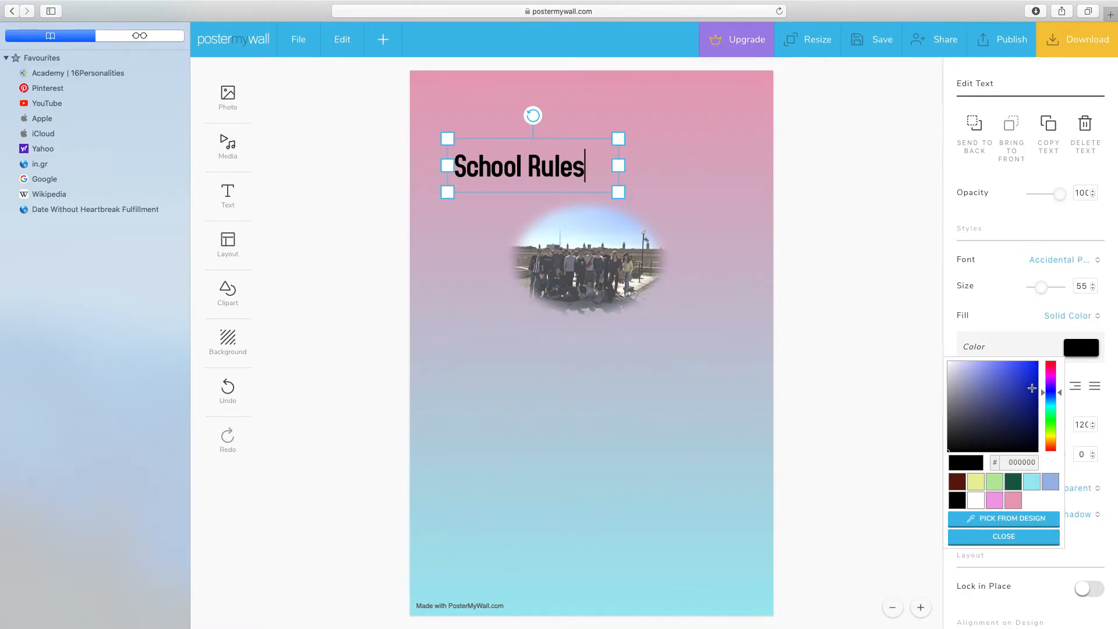
left_click(1027, 378)
left_click_drag(1029, 383, 1032, 402)
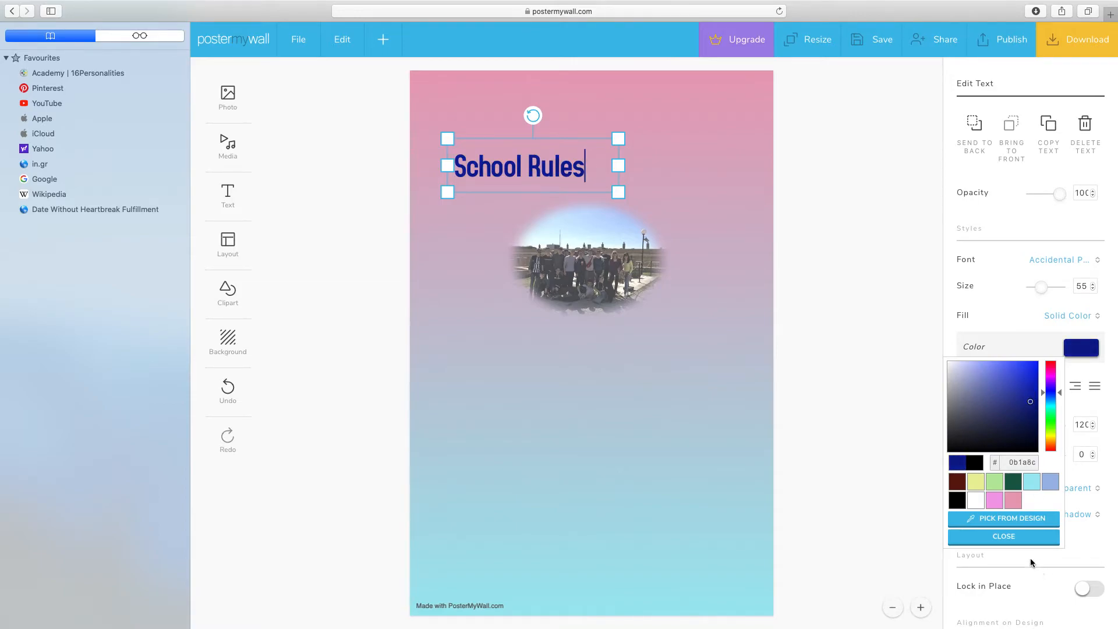
left_click(1023, 538)
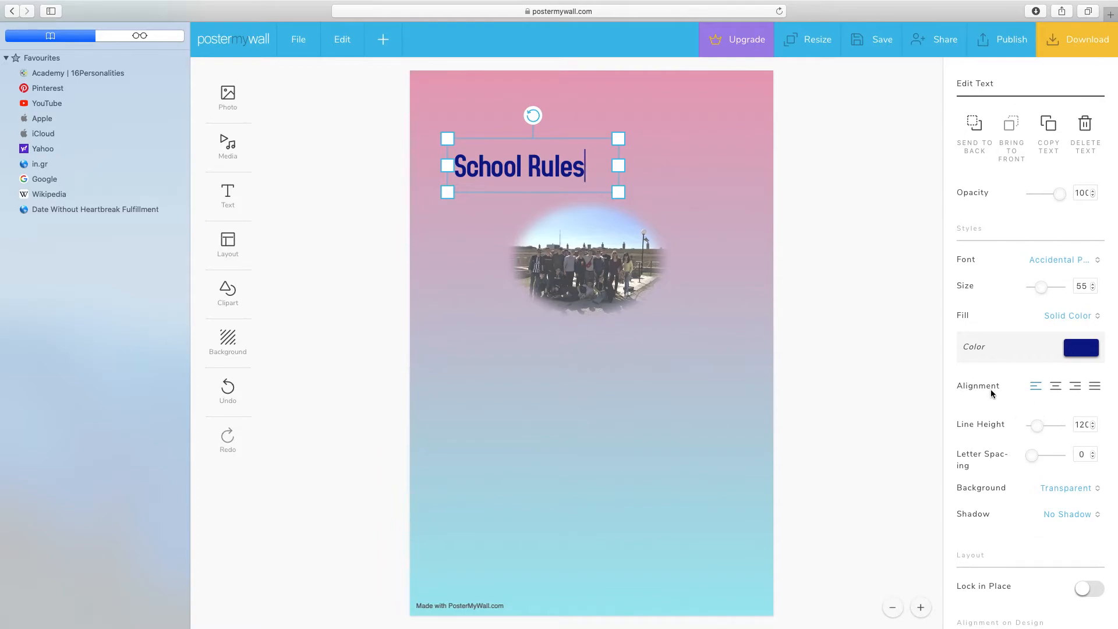
Step: Center-align the "School Rules" text and set its line height to 130 and letter spacing to 11
left_click(1055, 386)
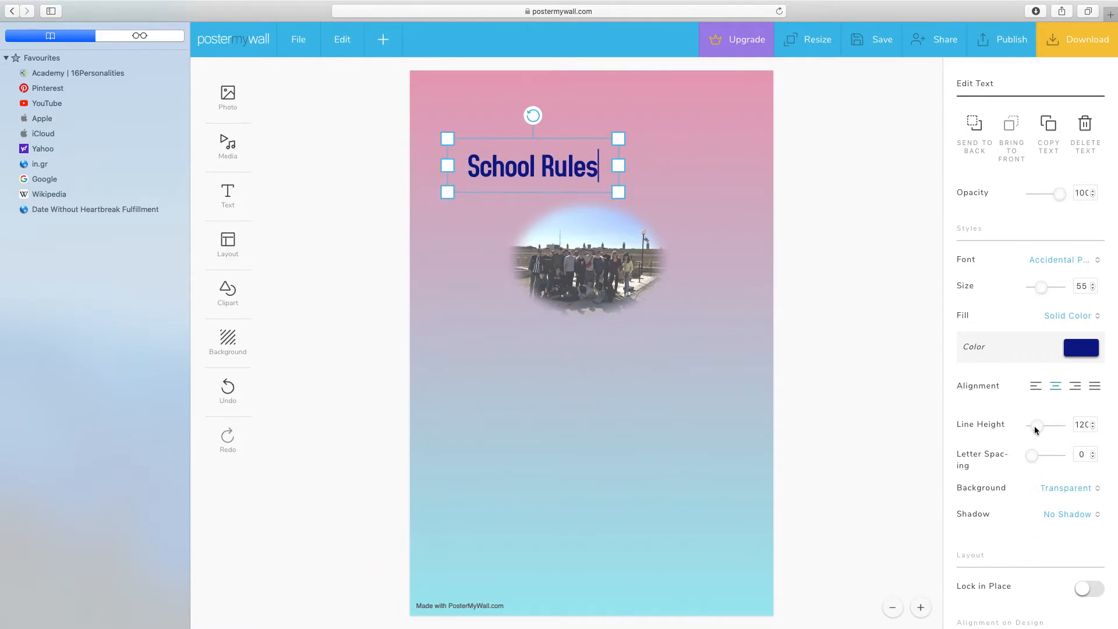
left_click_drag(1034, 429, 1041, 424)
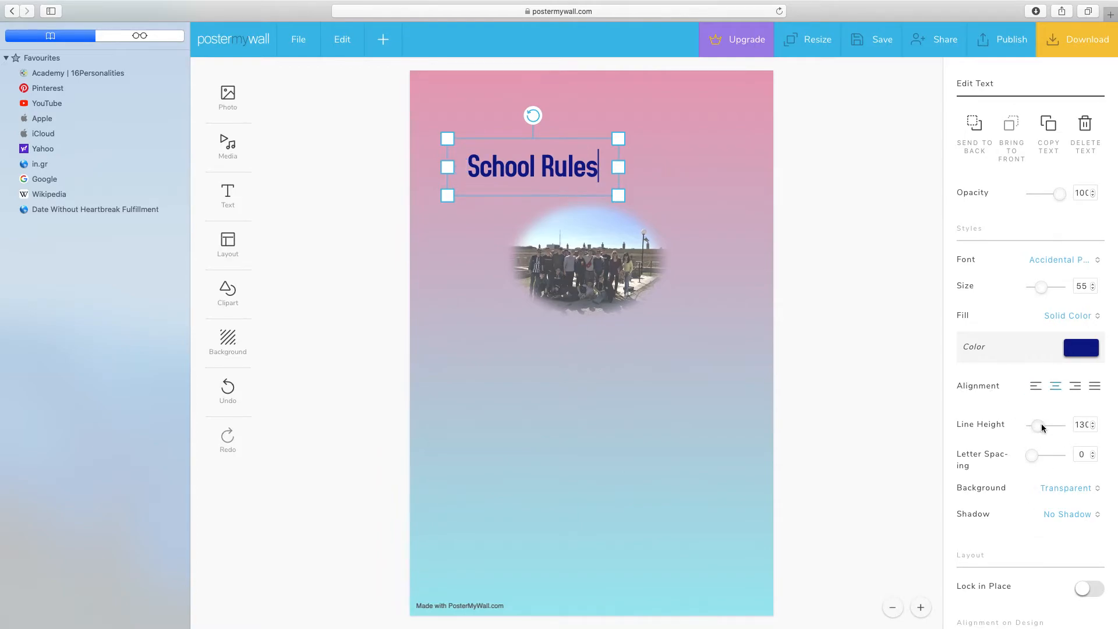
left_click_drag(1032, 454, 1032, 455)
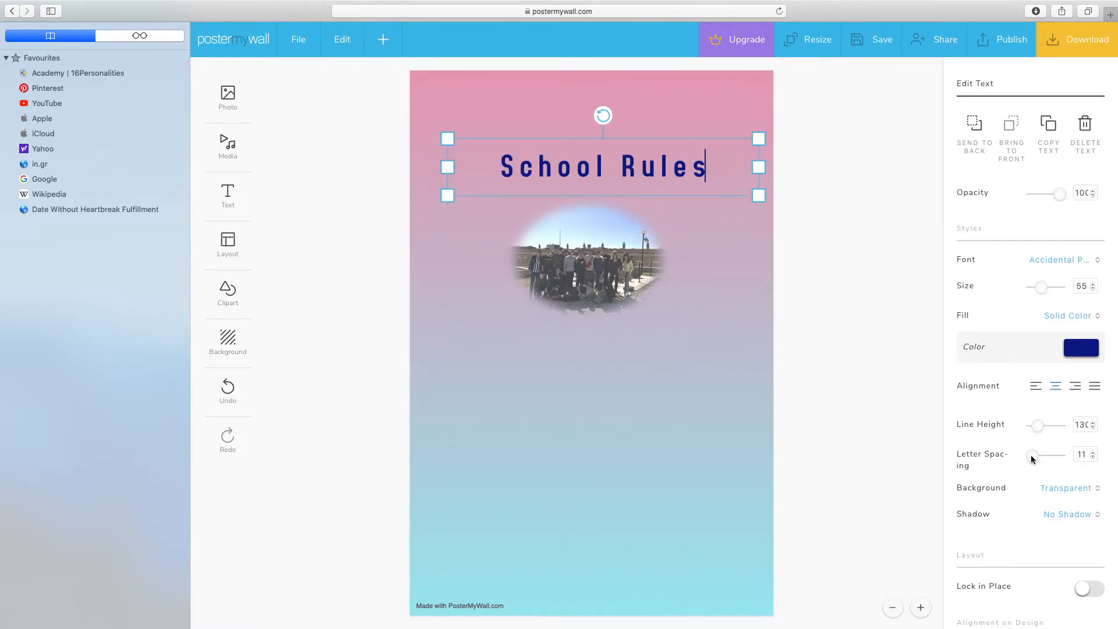
scroll(991, 484, "down", 3)
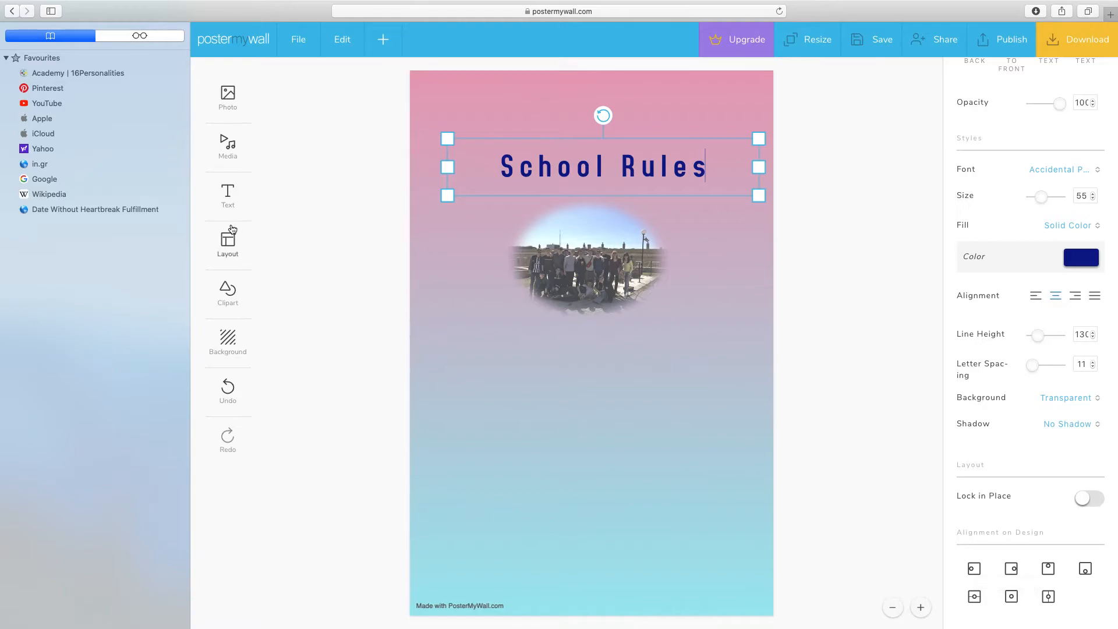
Step: Start a fancy text with the Candy effect and the Bevan font
left_click(228, 194)
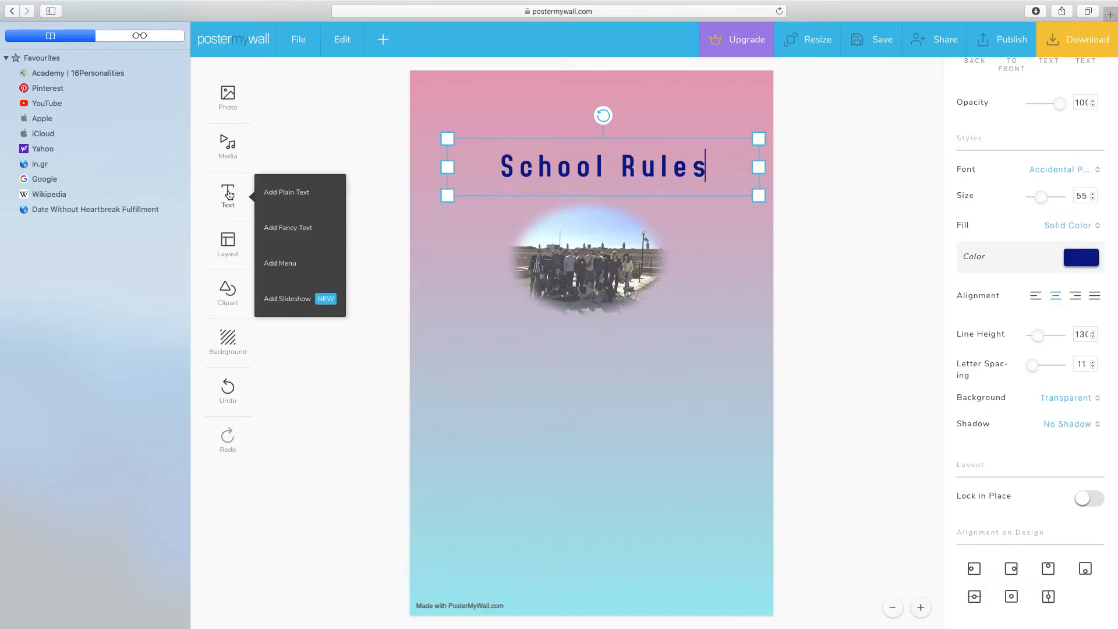
left_click(278, 234)
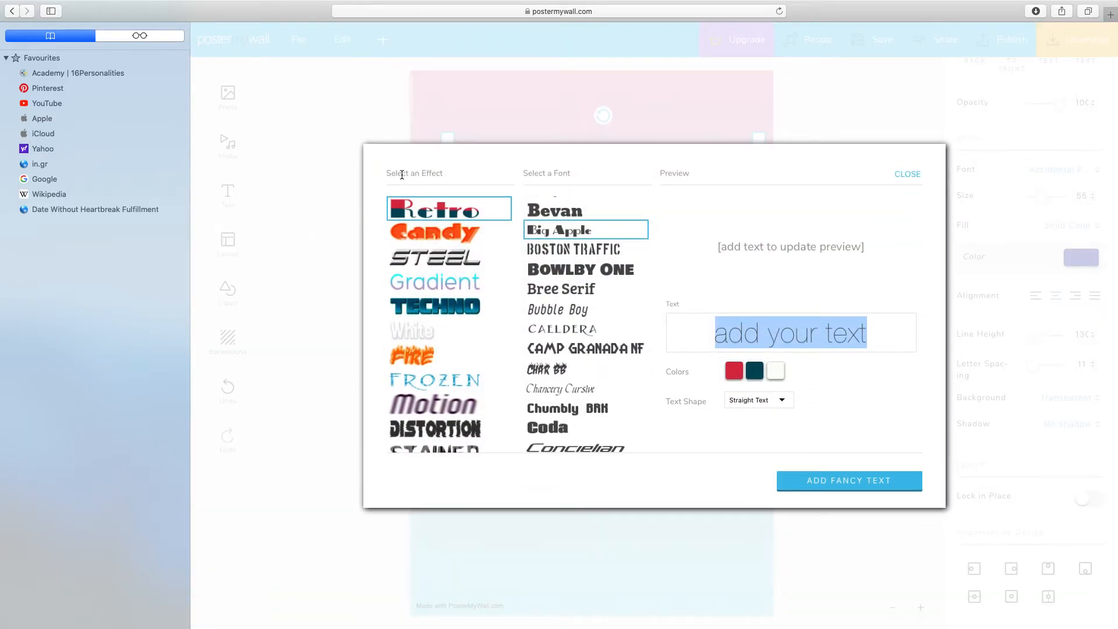
left_click(434, 232)
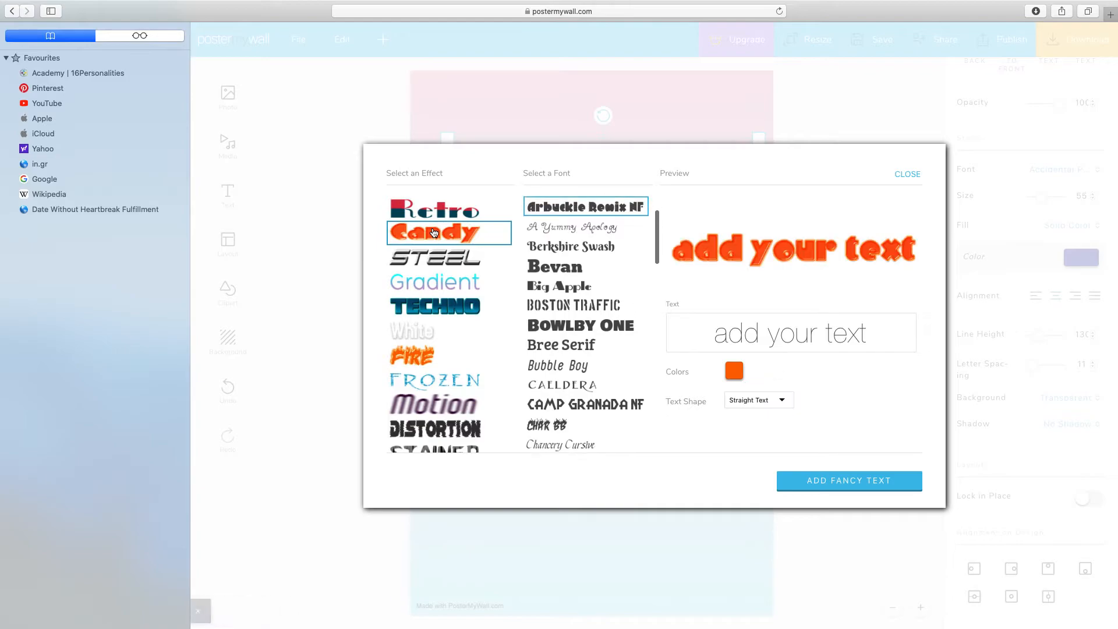
left_click(554, 265)
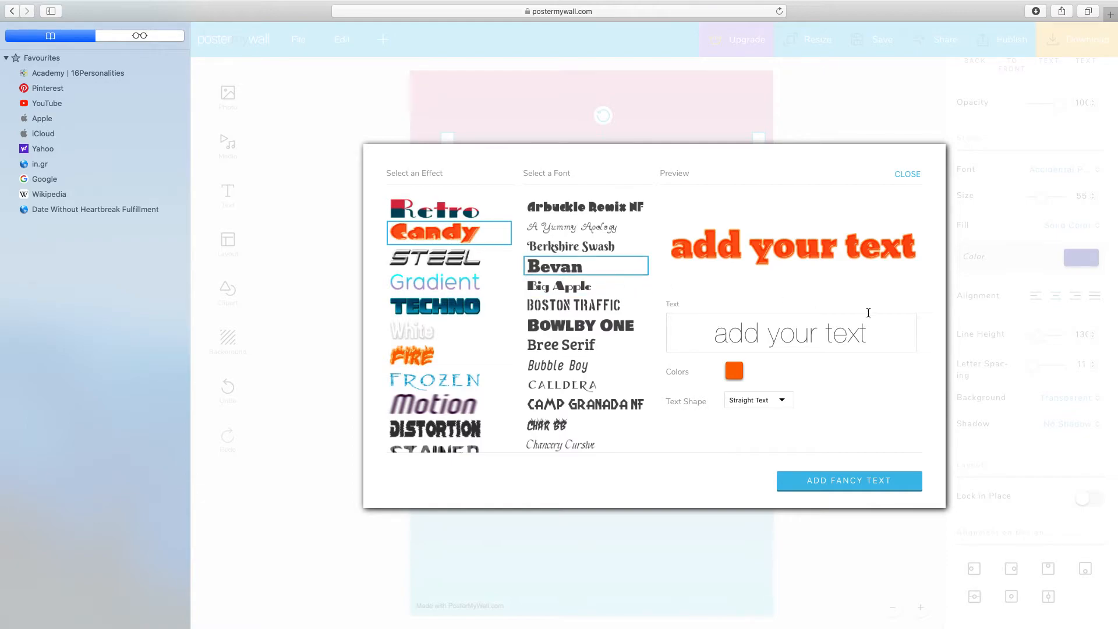
Step: Replace the fancy text's placeholder wording with "School rules"
triple_click(871, 330)
key("BackSpace")
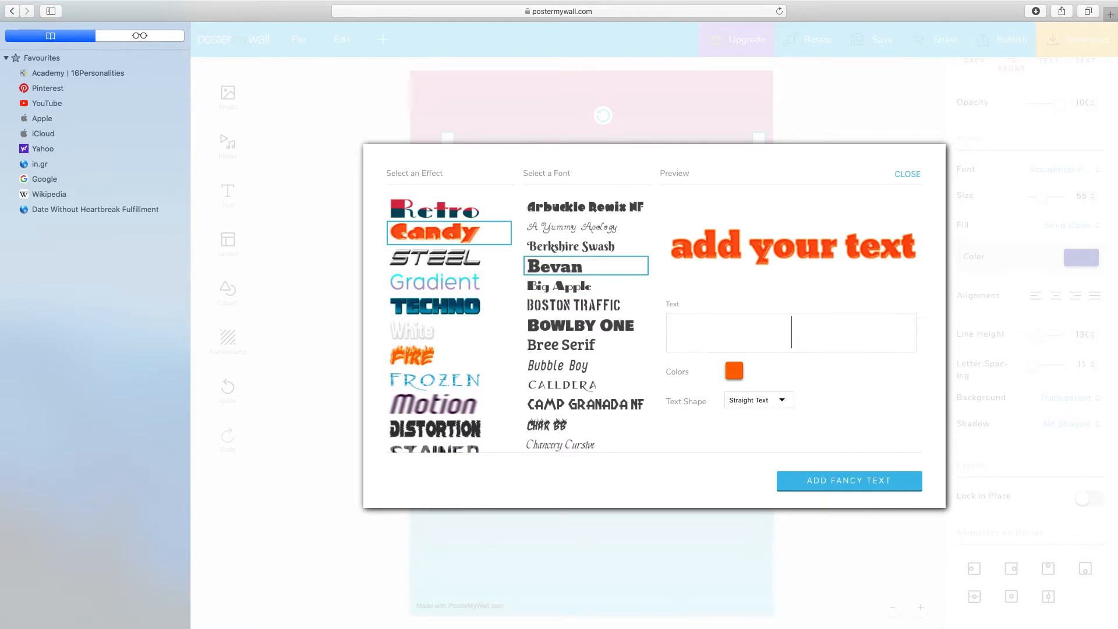
type("School rules")
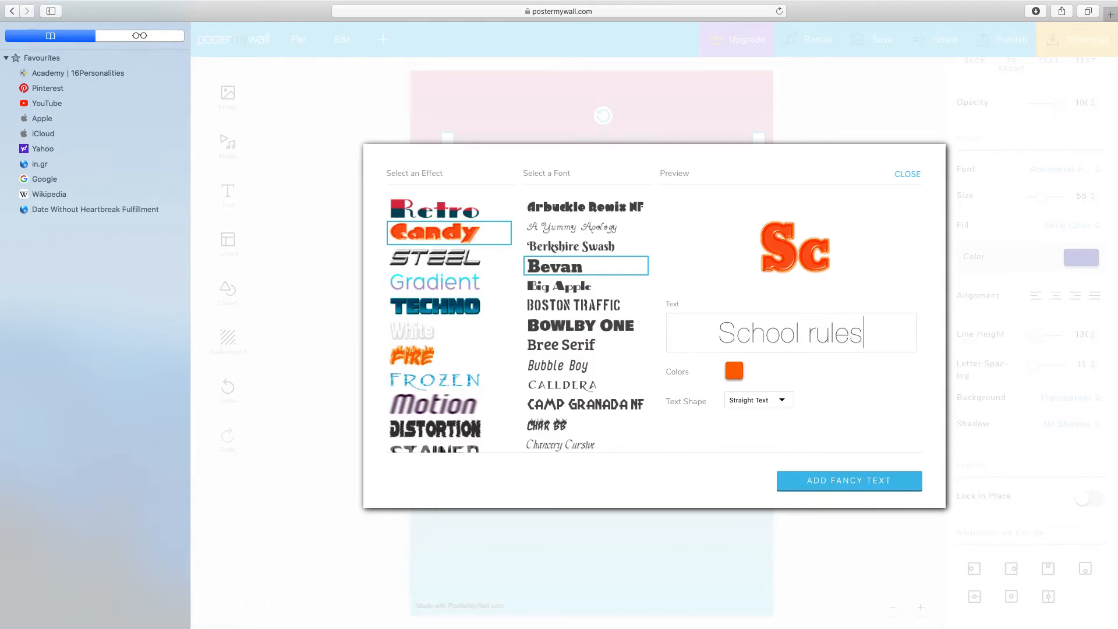
Step: Change the fancy text's color to blue 0009ff
left_click(732, 371)
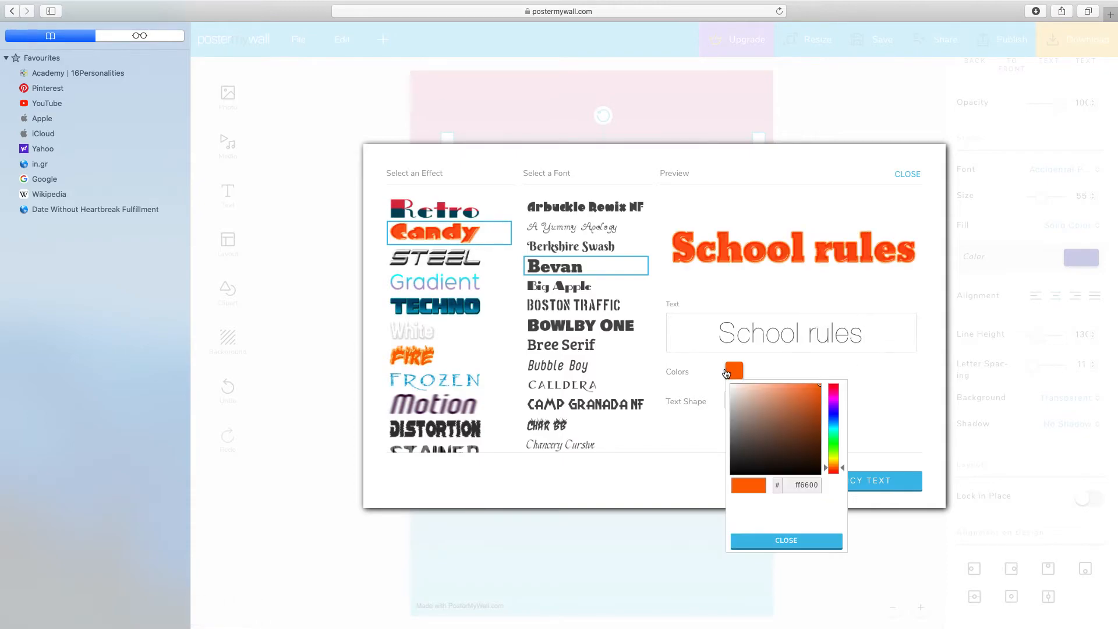
left_click_drag(825, 466, 830, 413)
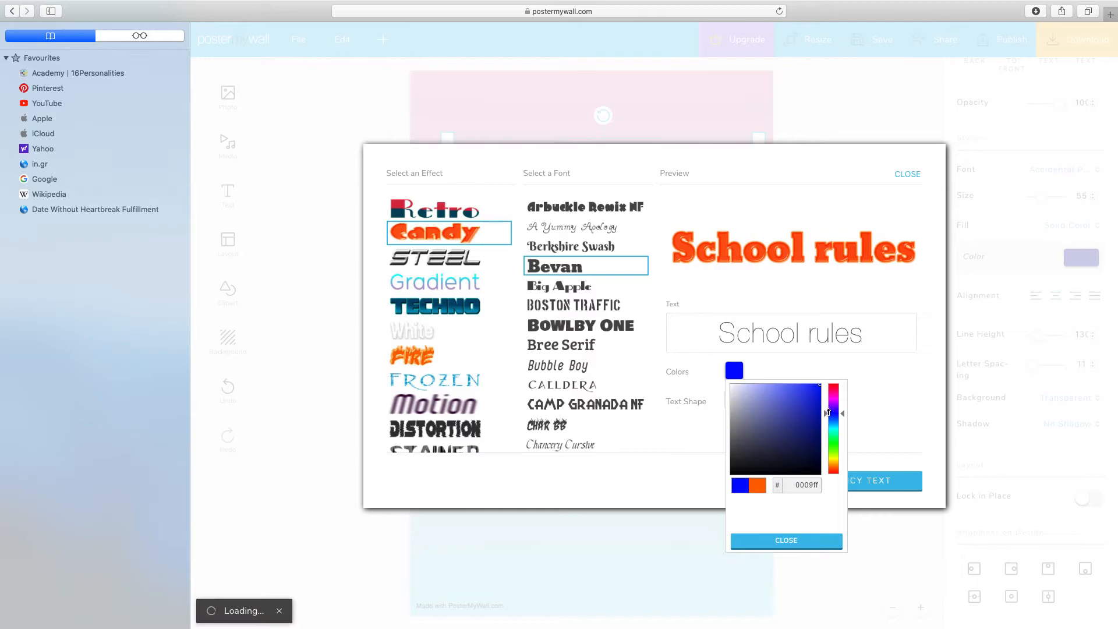
left_click(787, 540)
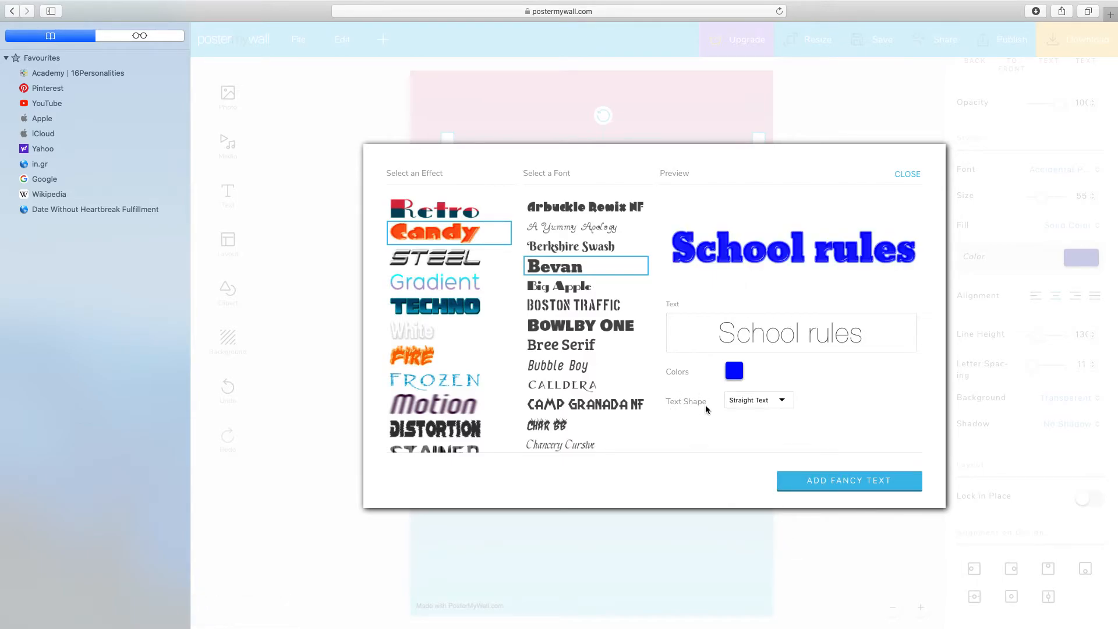
Step: Try the Curve Up shape on the fancy text and return it to Straight Text
left_click(781, 400)
left_click(743, 410)
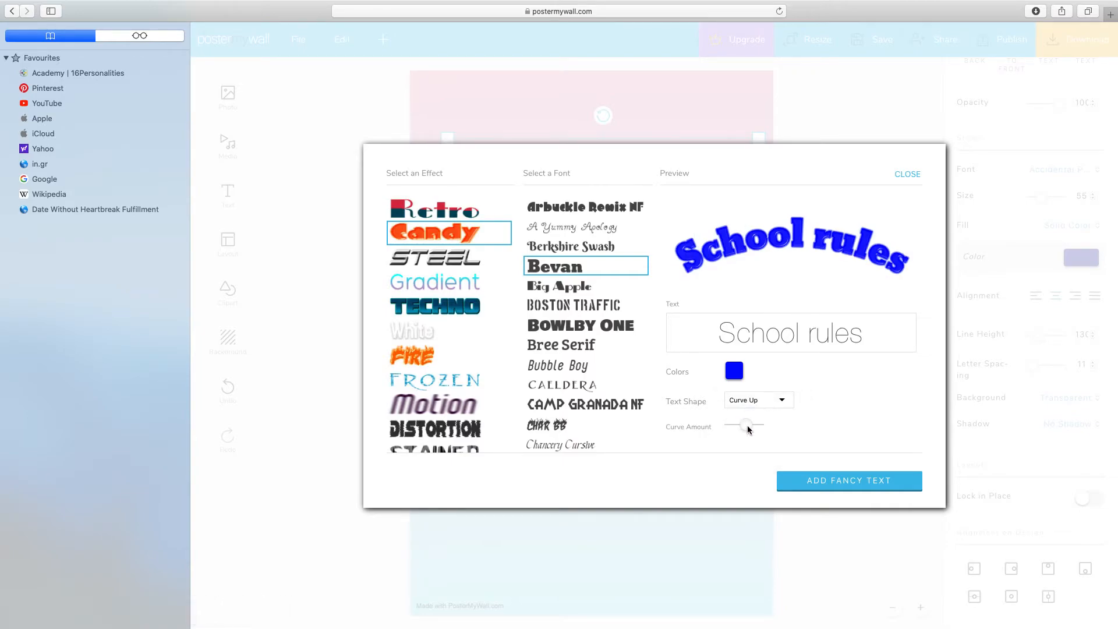
left_click(784, 404)
left_click(724, 391)
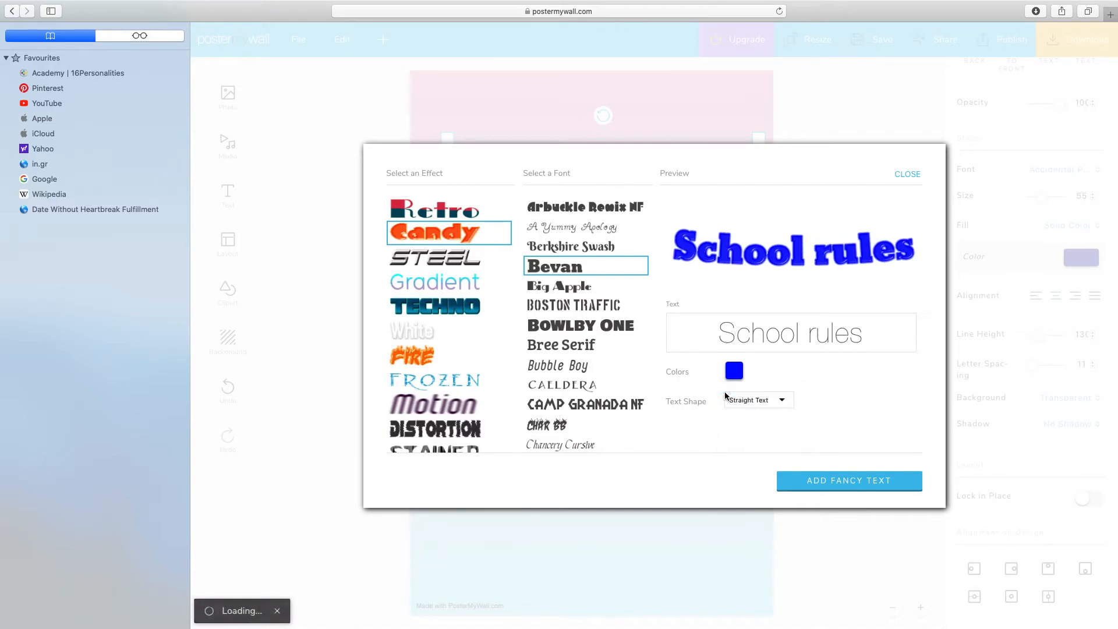
Step: Insert the fancy text into the poster and move it down off the plain title, over the group photo
left_click(828, 485)
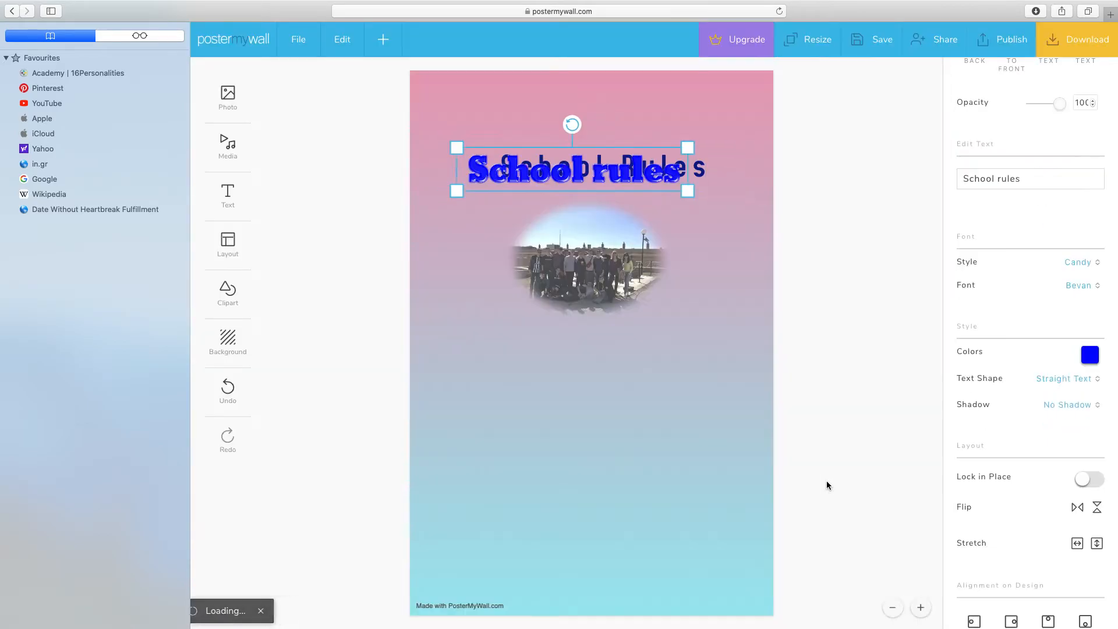
left_click_drag(629, 168, 657, 280)
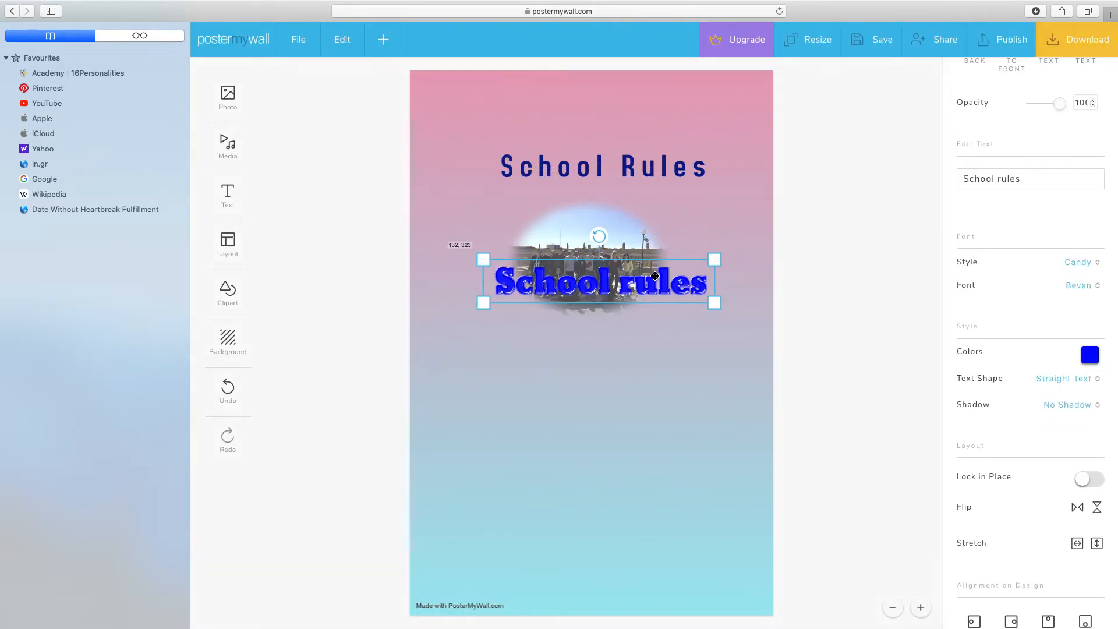
Step: Delete the plain "School Rules" title and move the blue fancy text into its place above the group photo
left_click(660, 168)
key("Delete")
left_click_drag(607, 279, 581, 157)
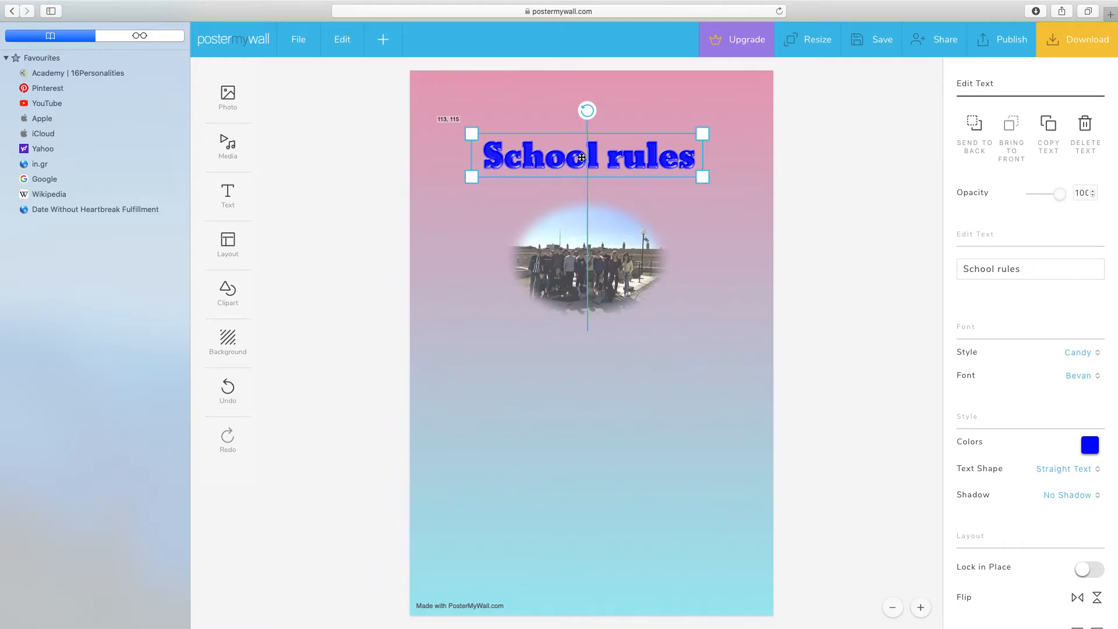
left_click_drag(581, 157, 582, 162)
Step: Search the clipart for "school" and add the picture of two schoolchildren walking with backpacks
left_click(228, 290)
left_click(295, 330)
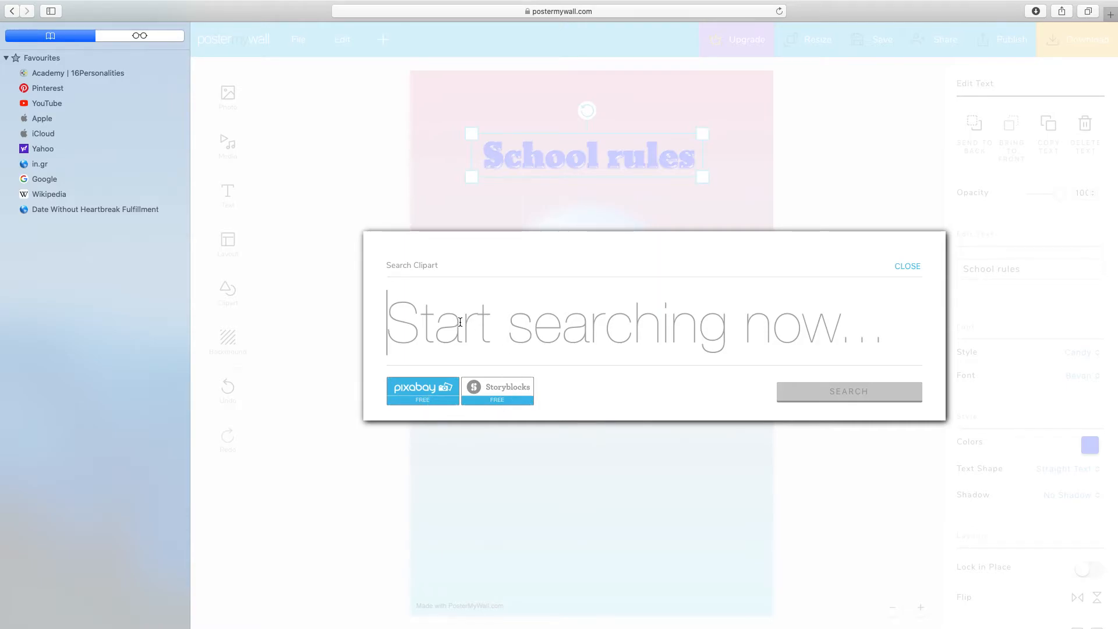
type("school")
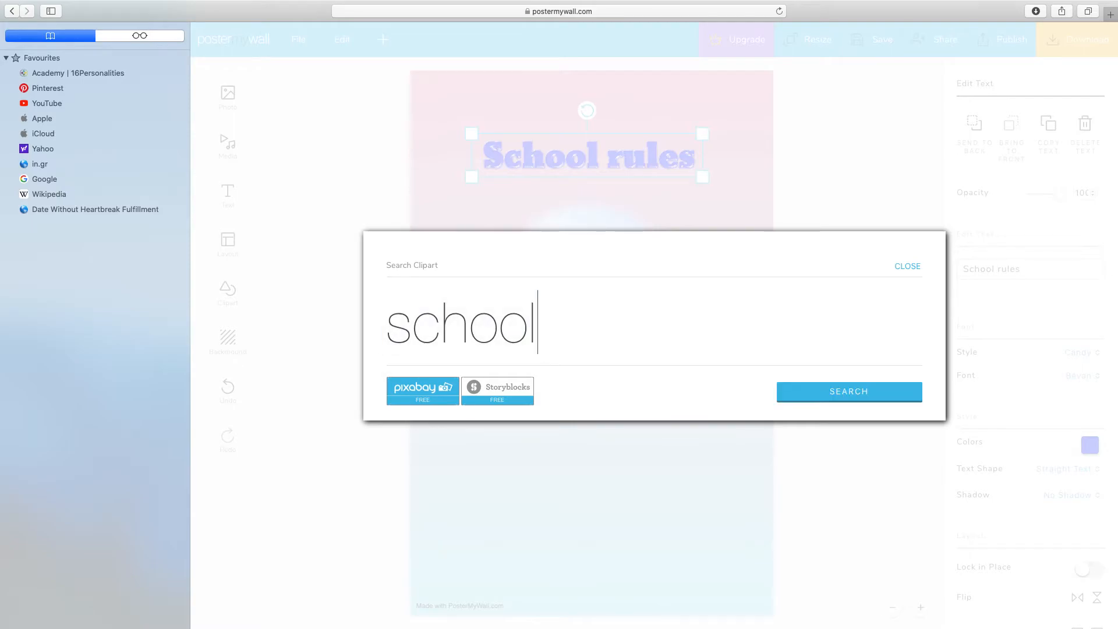
left_click(849, 394)
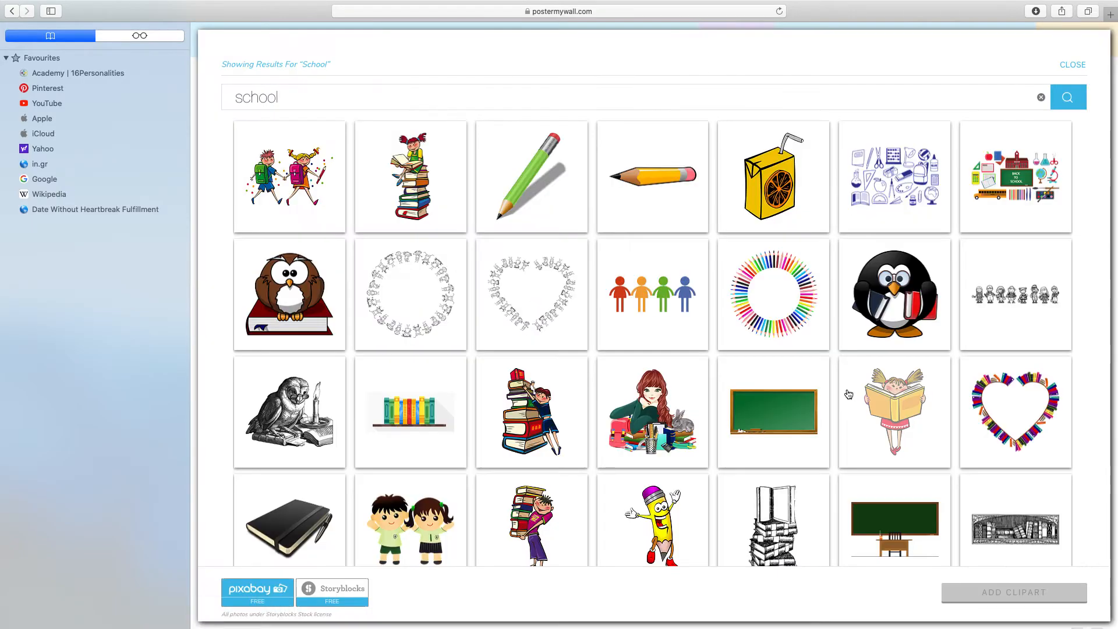
left_click(280, 175)
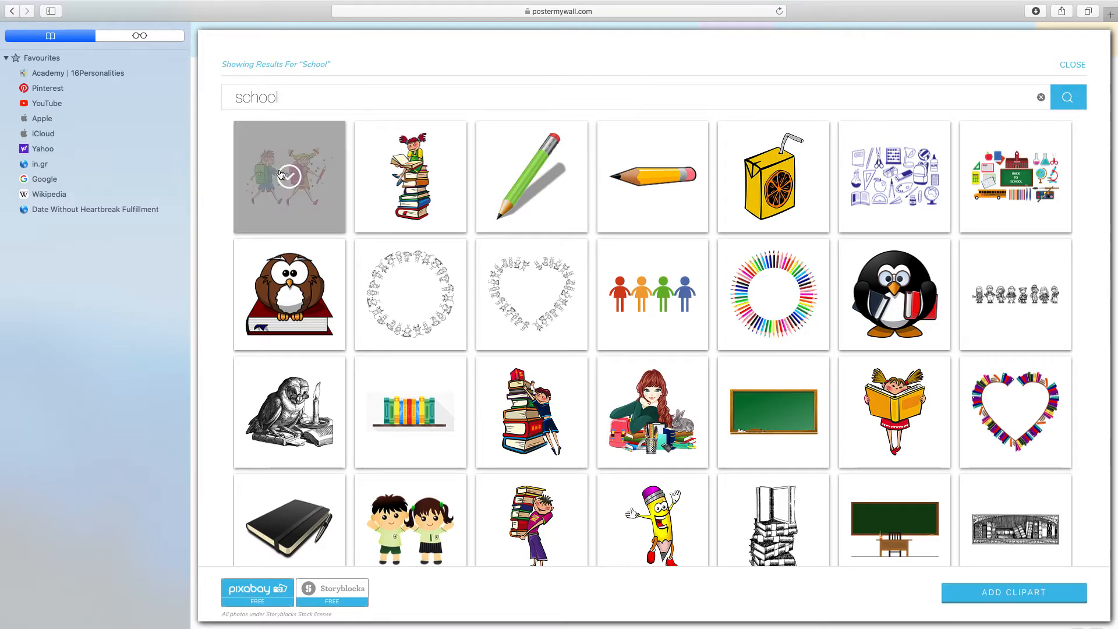
left_click(1004, 592)
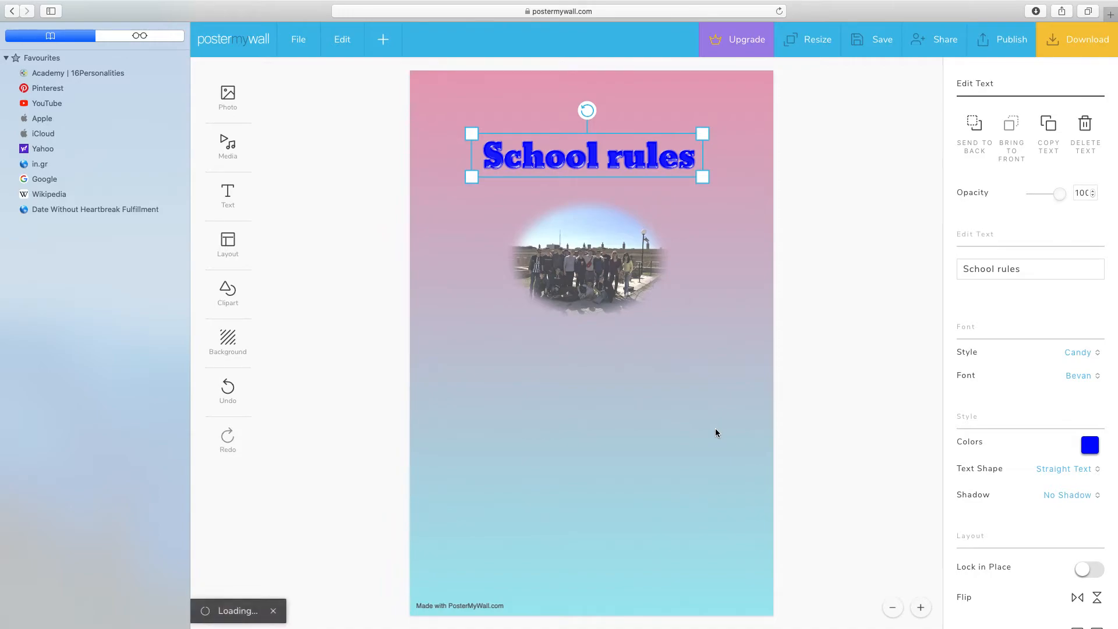
Step: Shrink the schoolchildren clipart and position it overlapping the end of the title and the group photo
left_click_drag(550, 182, 623, 176)
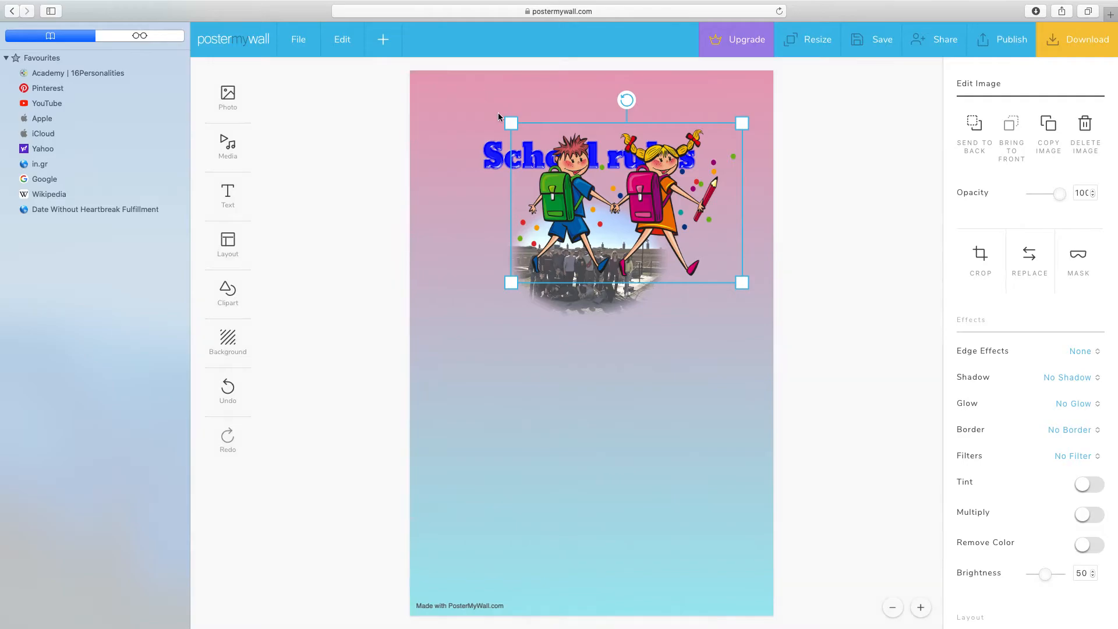
left_click_drag(510, 123, 582, 170)
left_click_drag(645, 226, 626, 206)
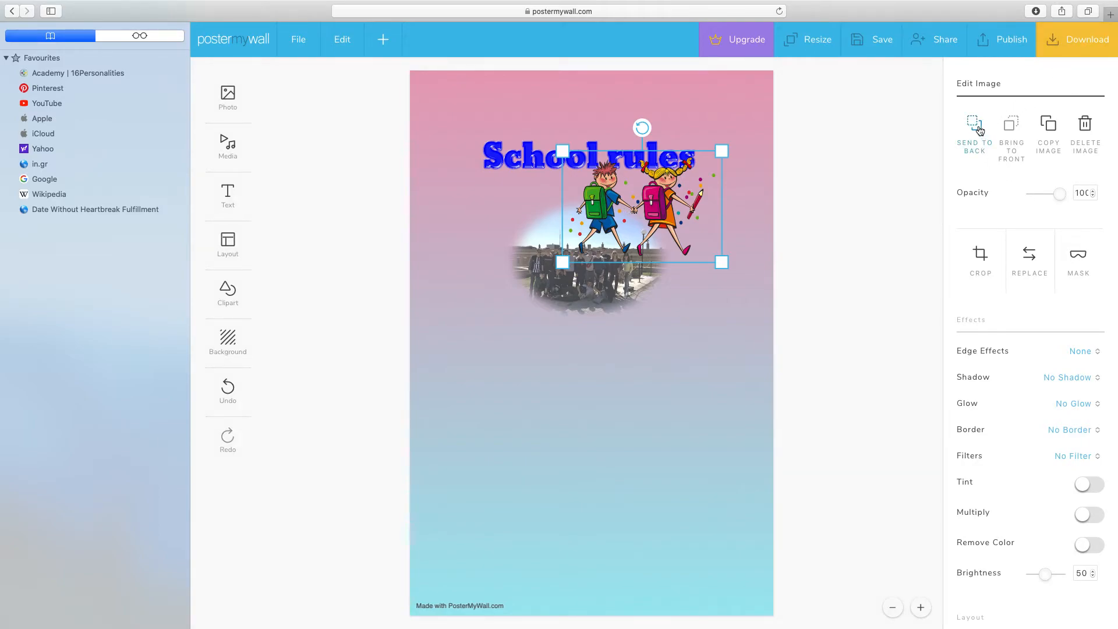
Step: Send the schoolchildren clipart to the back and move it to the empty lower right area of the poster
left_click(978, 130)
left_click_drag(655, 197, 662, 177)
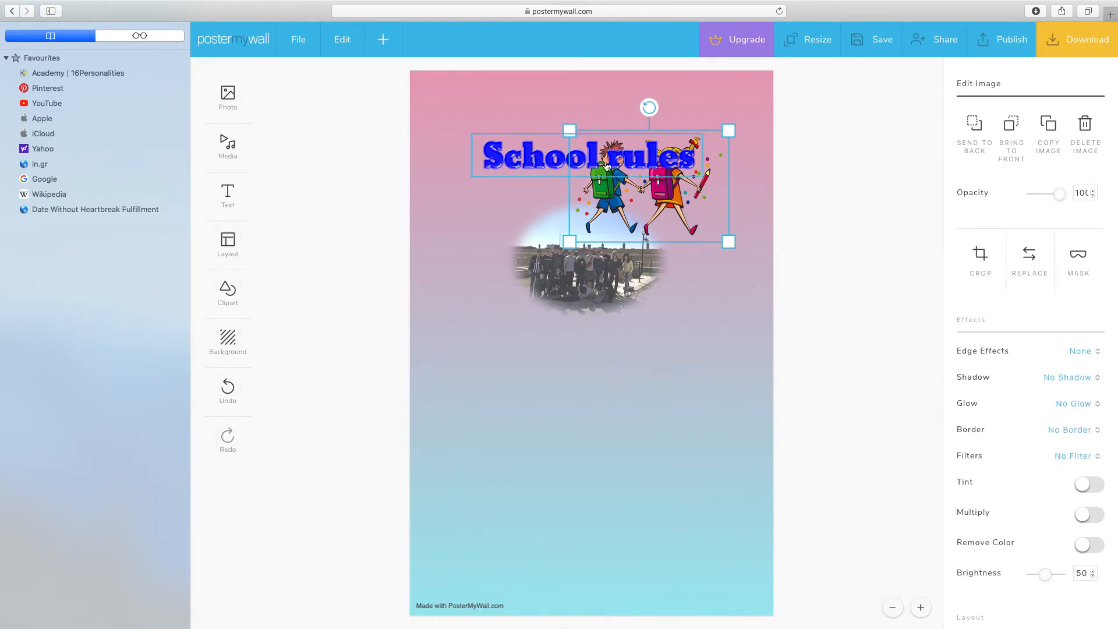
left_click_drag(662, 220, 657, 494)
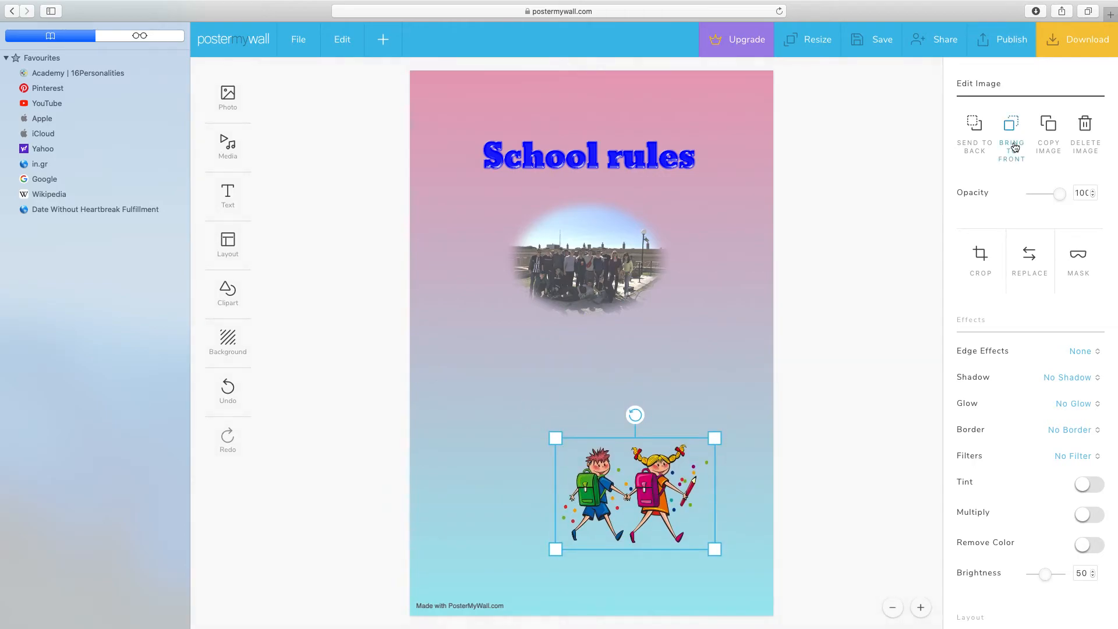
scroll(1033, 460, "down", 3)
scroll(1049, 489, "up", 3)
mouse_move(639, 406)
left_mouse_down()
mouse_move(620, 403)
mouse_move(644, 412)
left_mouse_up()
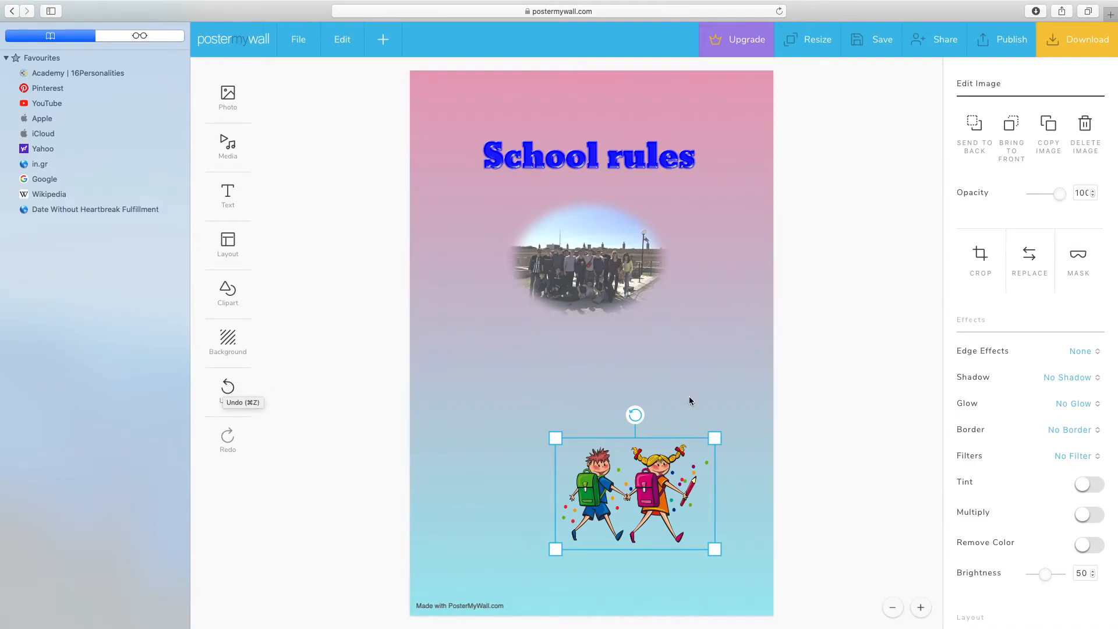
scroll(580, 518, "down", 1)
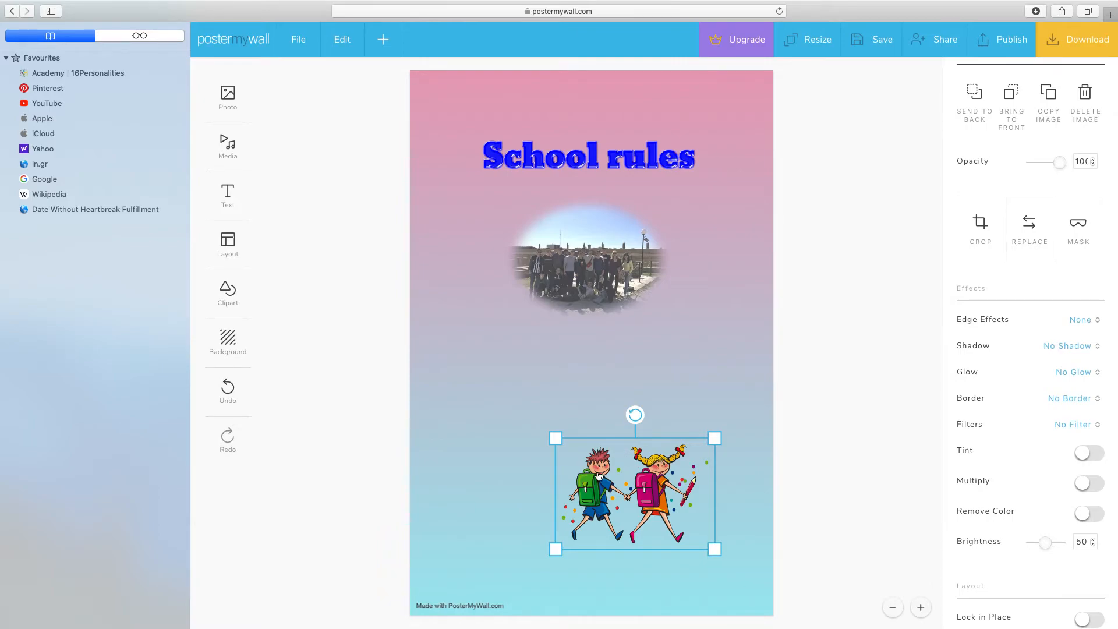
Step: Save the poster design and dismiss the save confirmation
left_click(872, 41)
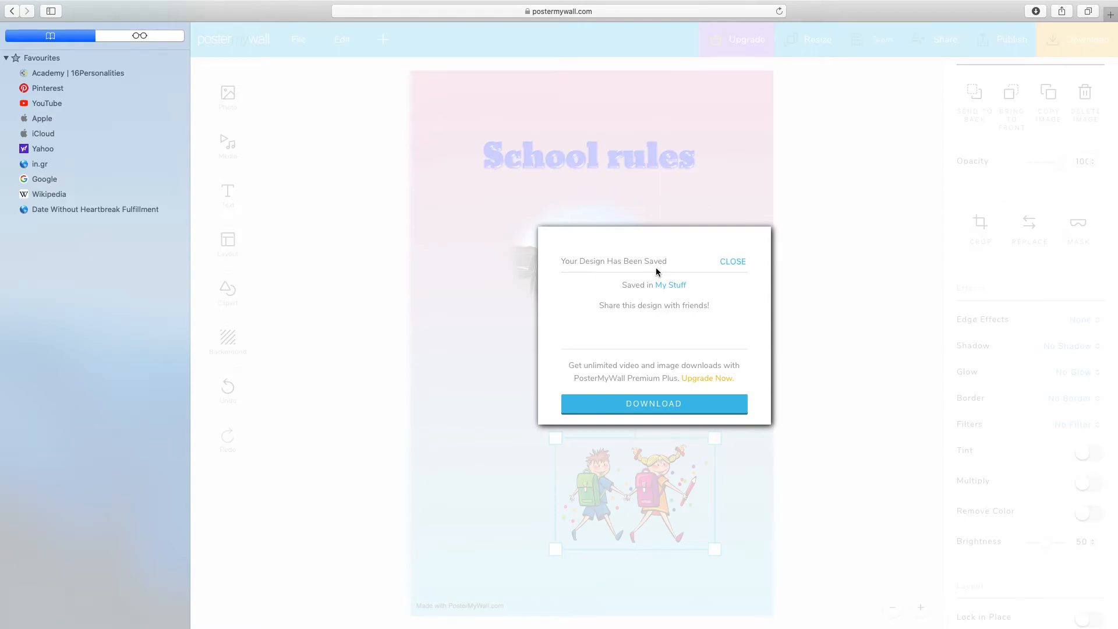
left_click(732, 262)
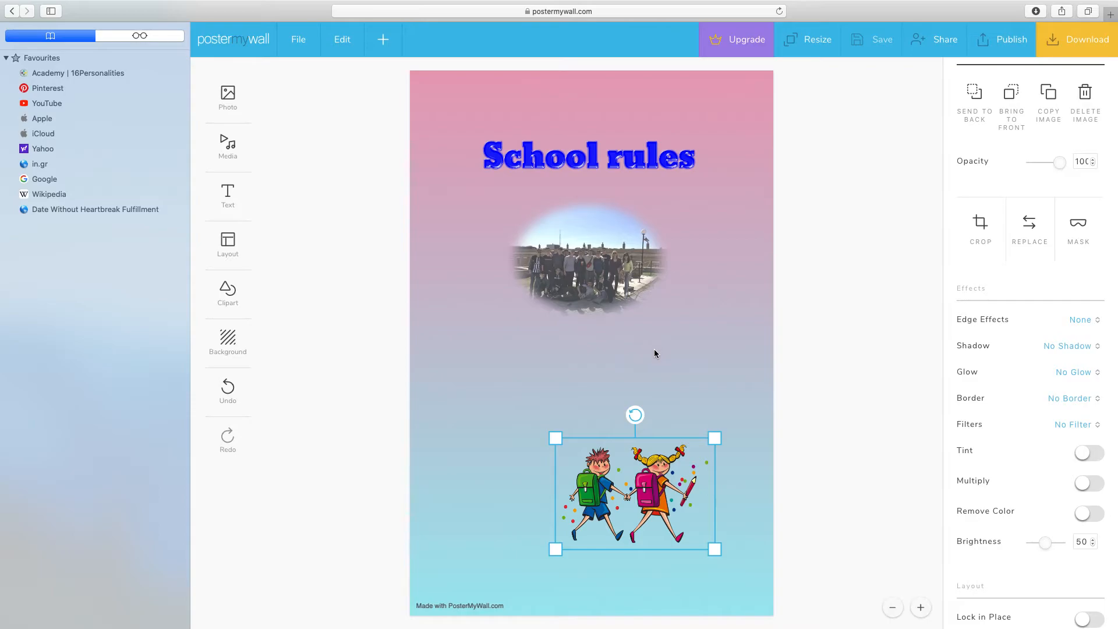
Step: In the collaborator invitation, add a second e-mail field and copy the Can Edit shareable link, then close the invitation
left_click(934, 44)
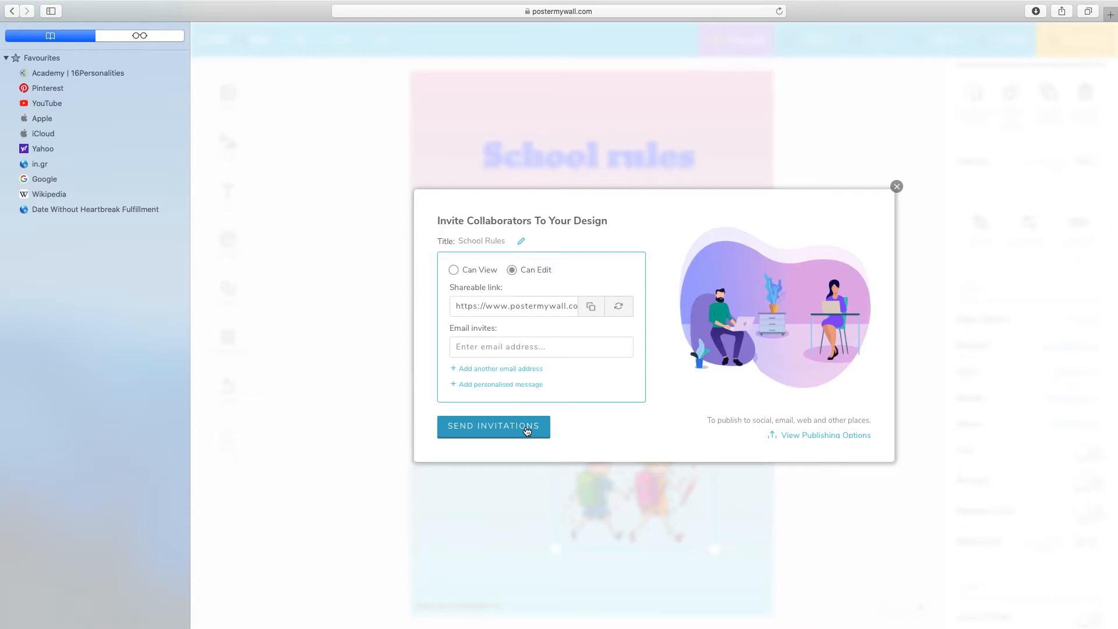
left_click(474, 368)
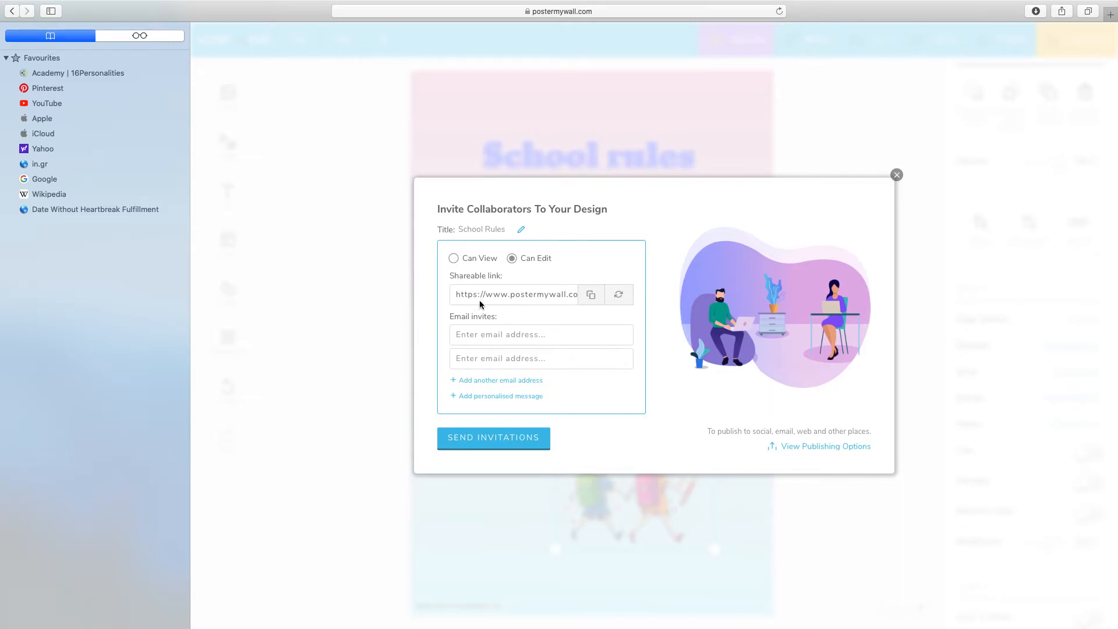
left_click(593, 296)
left_click(897, 174)
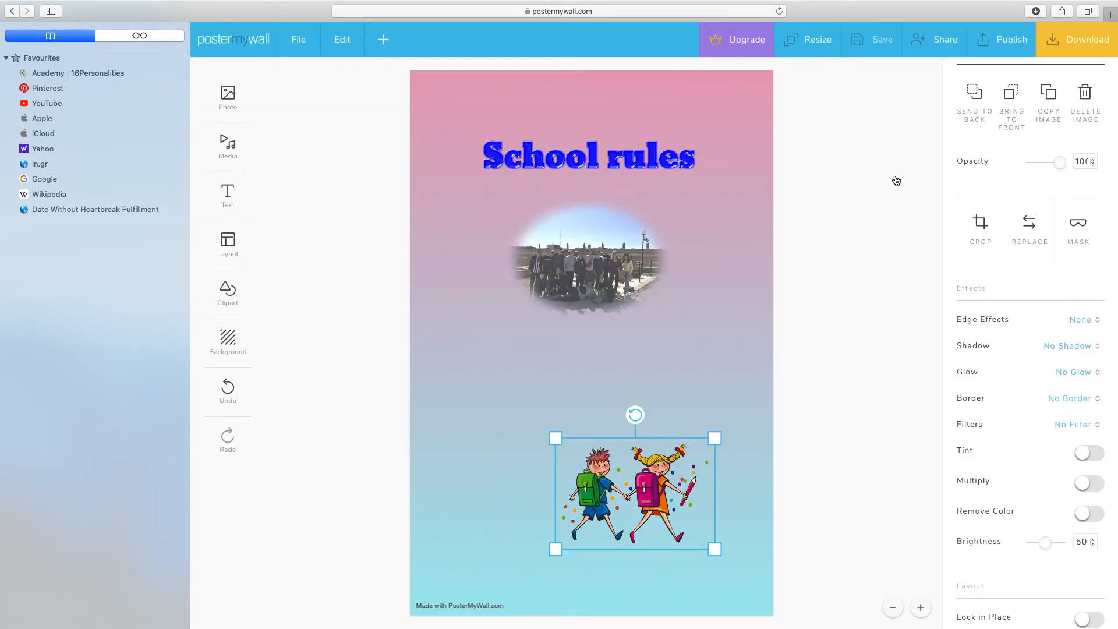
Step: View the publishing options for the design, including publishing to Social Media, and close them
left_click(1009, 42)
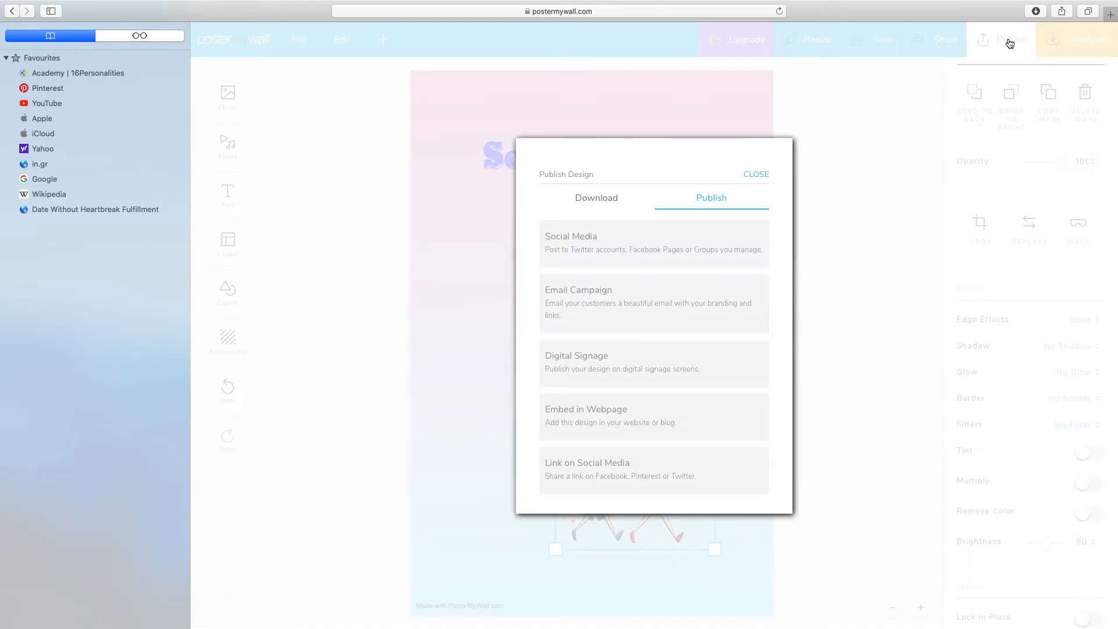
left_click(579, 242)
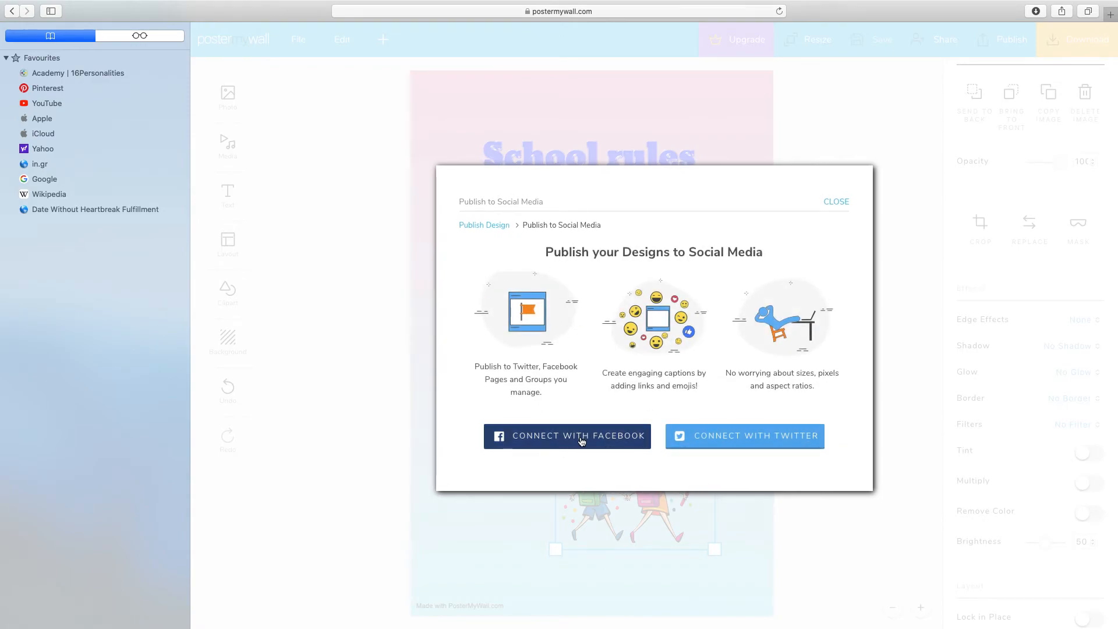
left_click(843, 204)
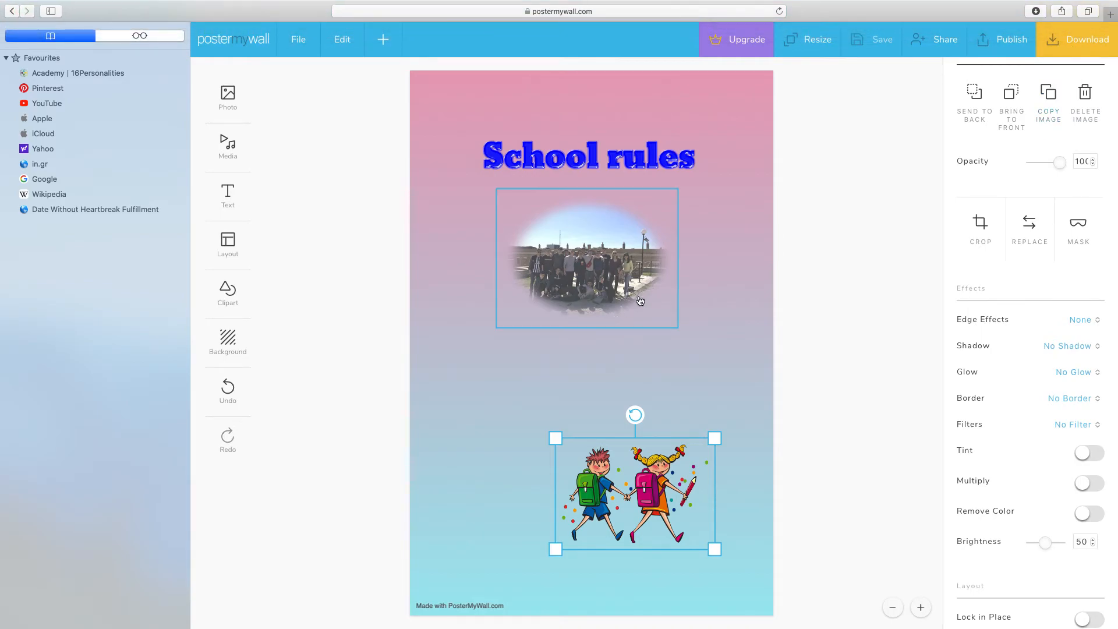
Step: Download the poster as the free Basic Image JPG
left_click(1067, 39)
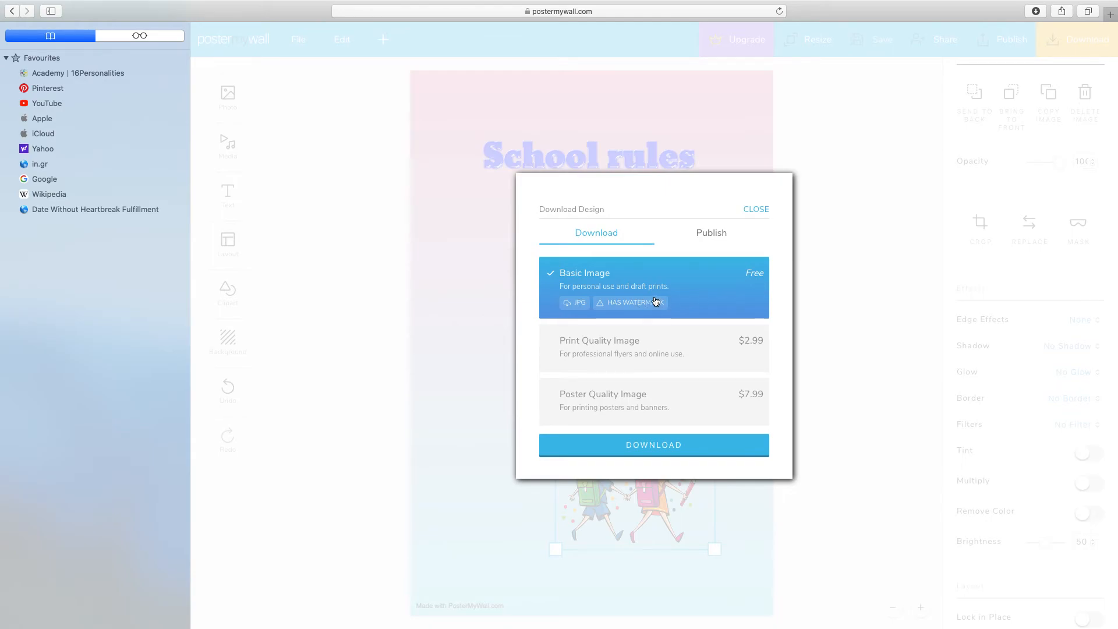
left_click(661, 452)
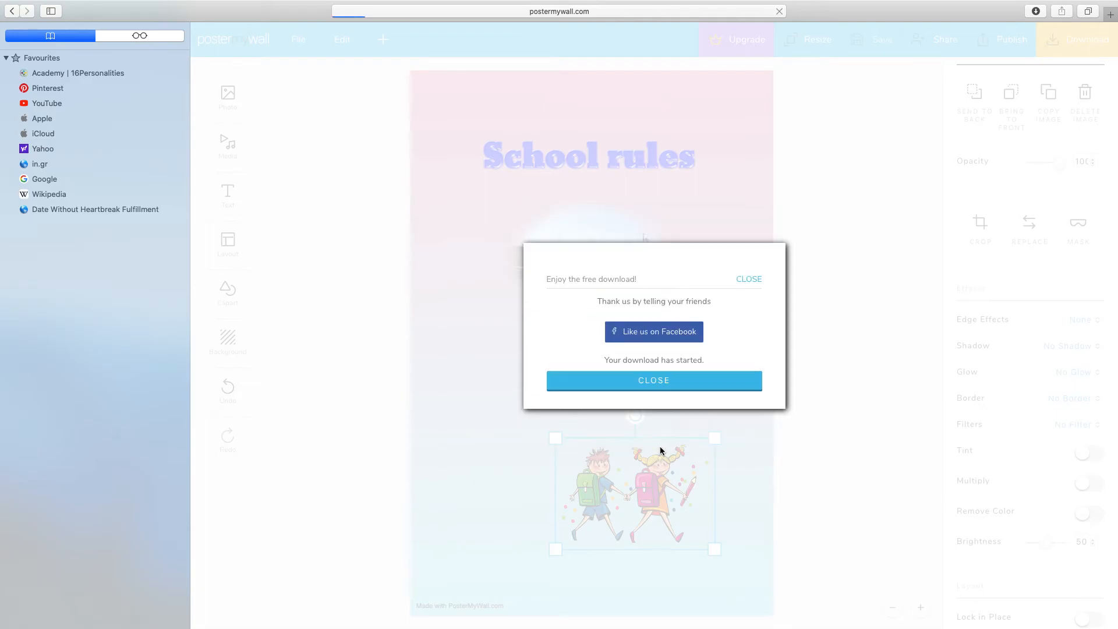
Step: View the downloaded poster image in Preview, close it, and return to PosterMyWall in Safari, dismissing the download message
key("ctrl+Left")
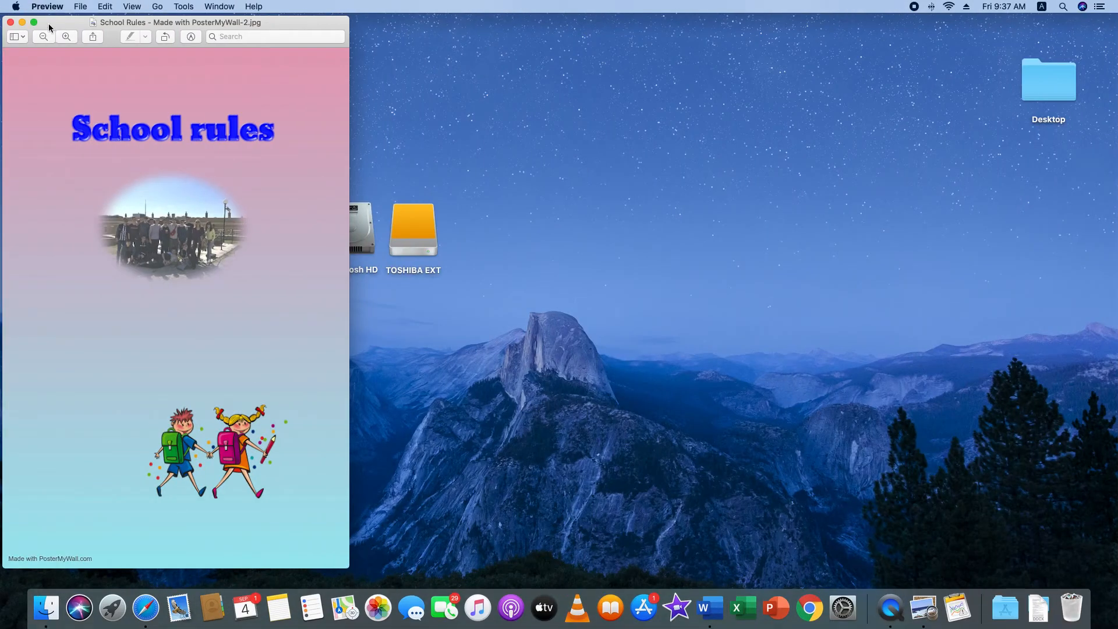
left_click_drag(52, 27, 268, 26)
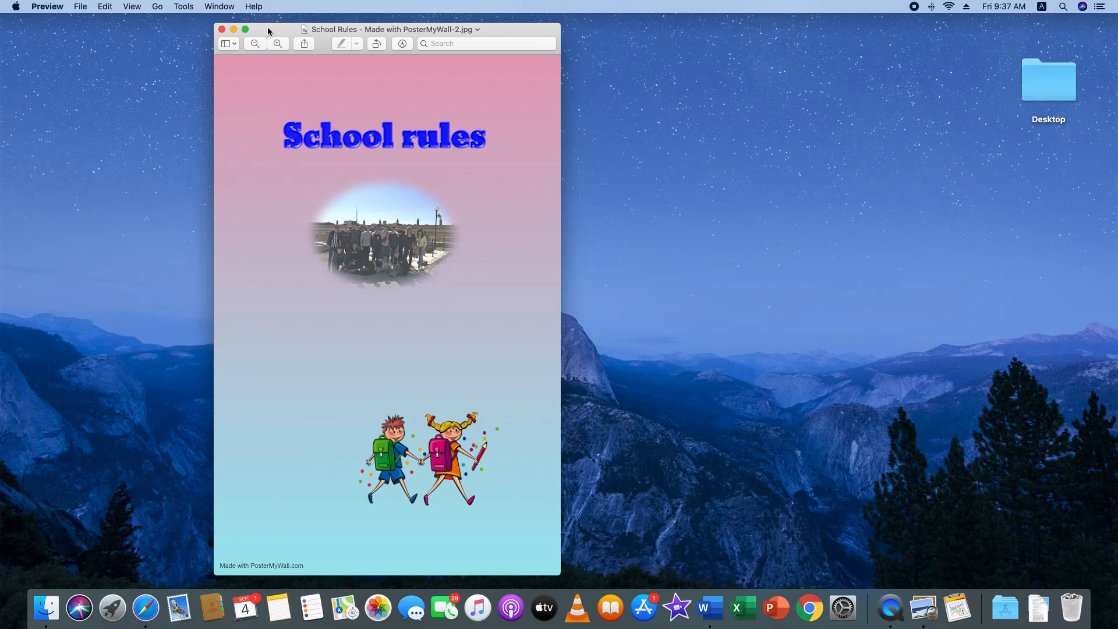
left_click(222, 29)
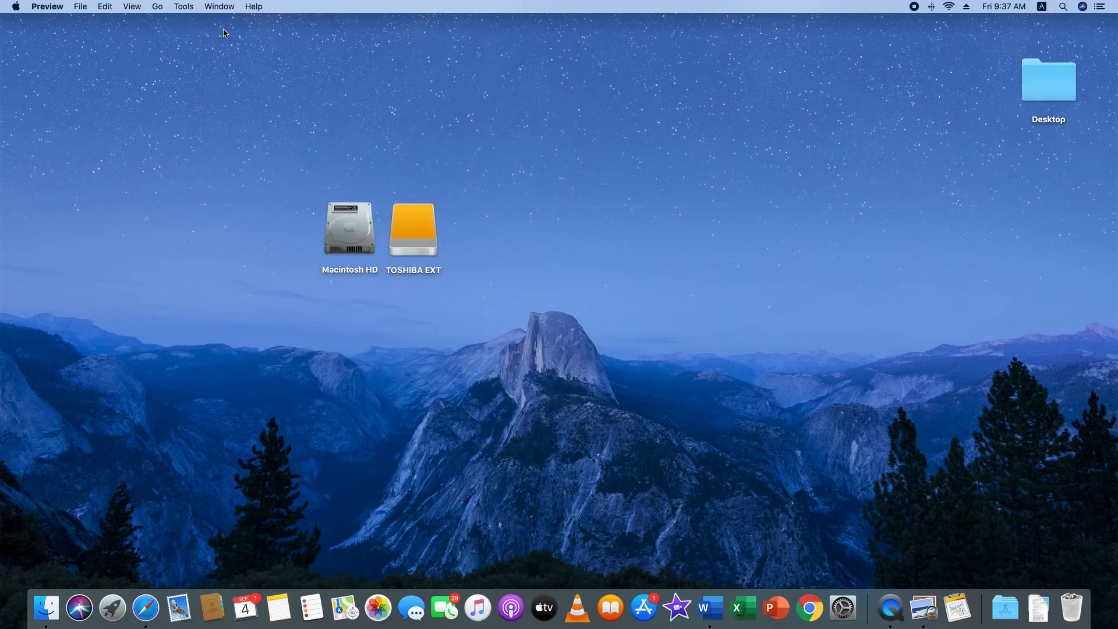
left_click(145, 609)
left_click(680, 382)
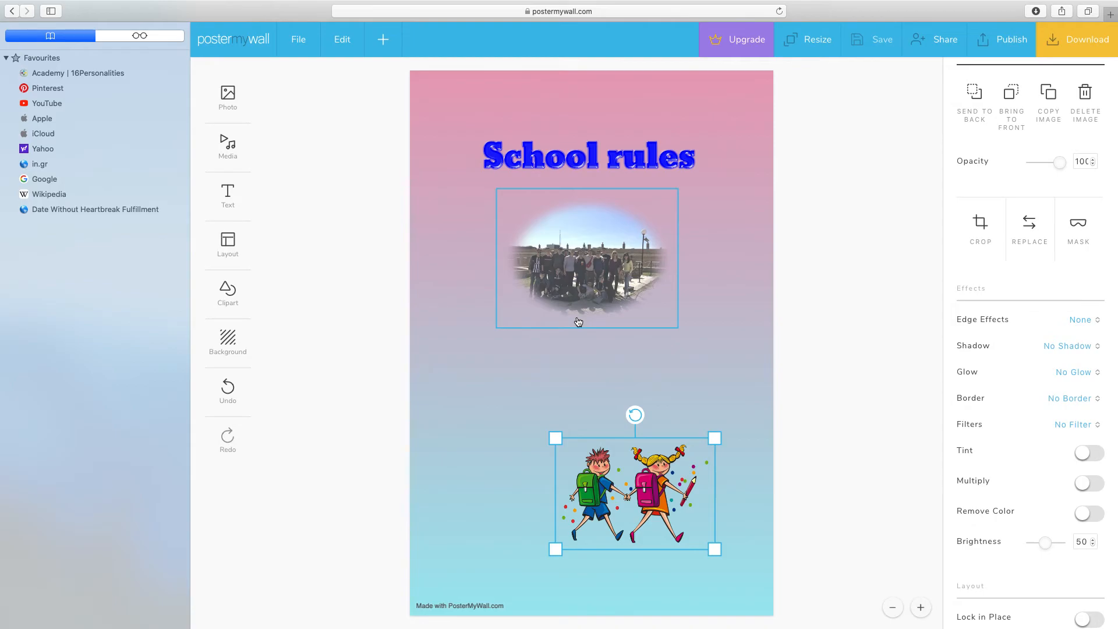
Step: Leave the poster editor for the saved designs and start a new design from the template gallery
left_click(260, 37)
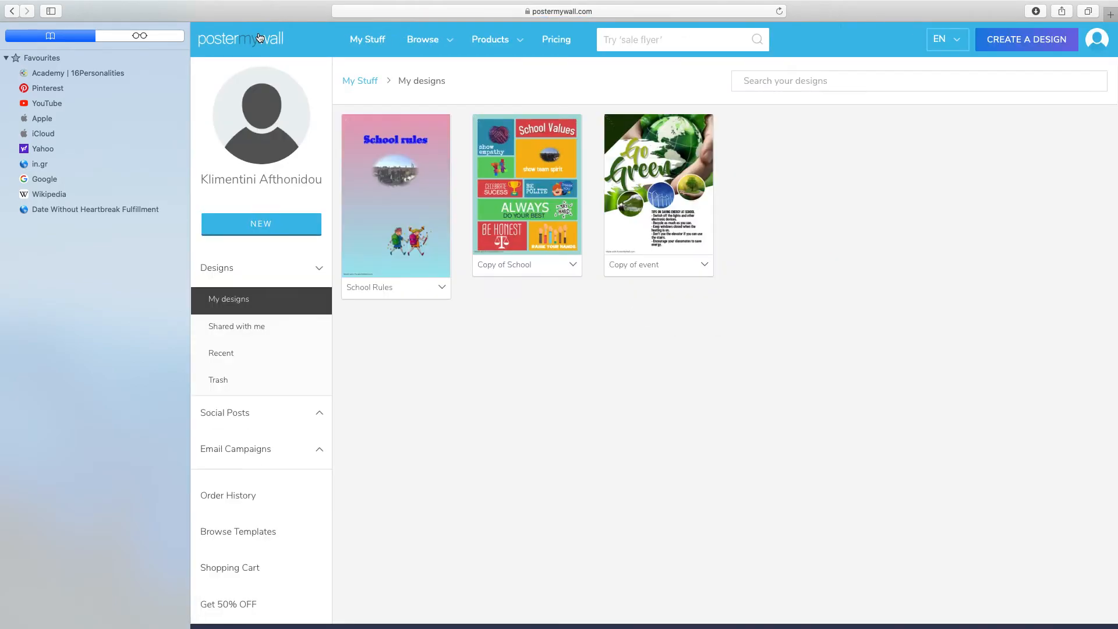
mouse_move(409, 39)
left_click(1016, 40)
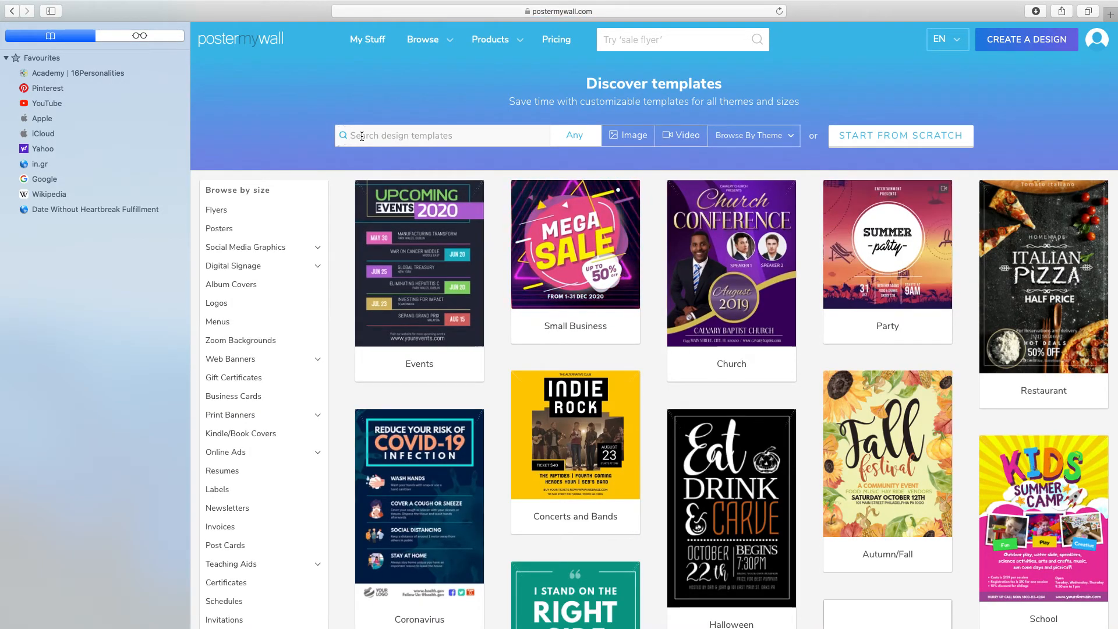
Step: Search the design templates for "school rules poster"
left_click(435, 134)
type("school rules poster")
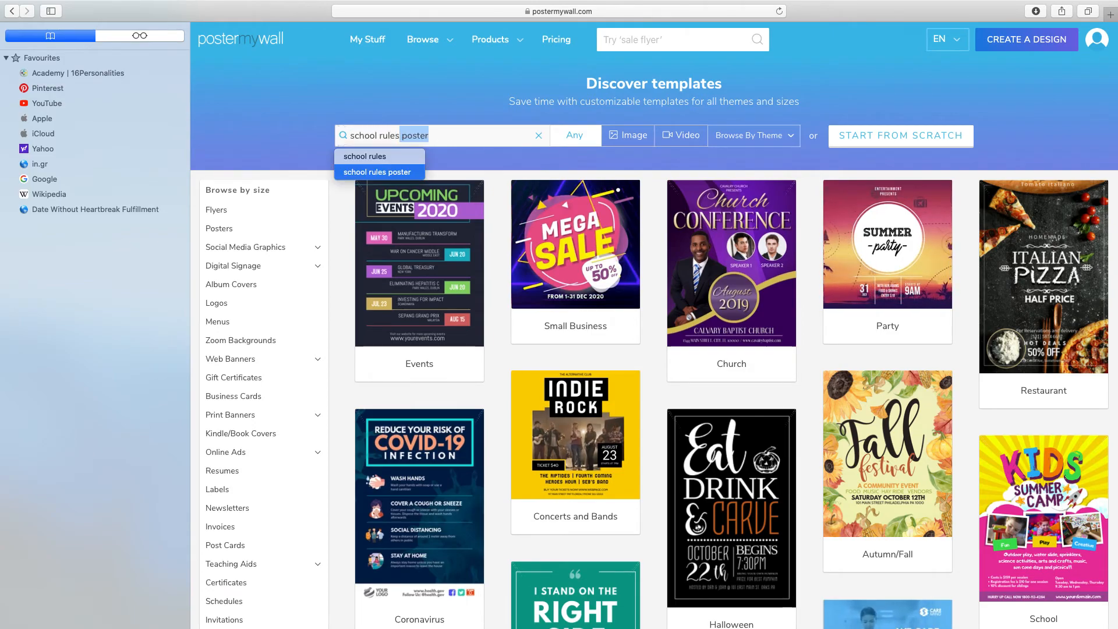
key("Right")
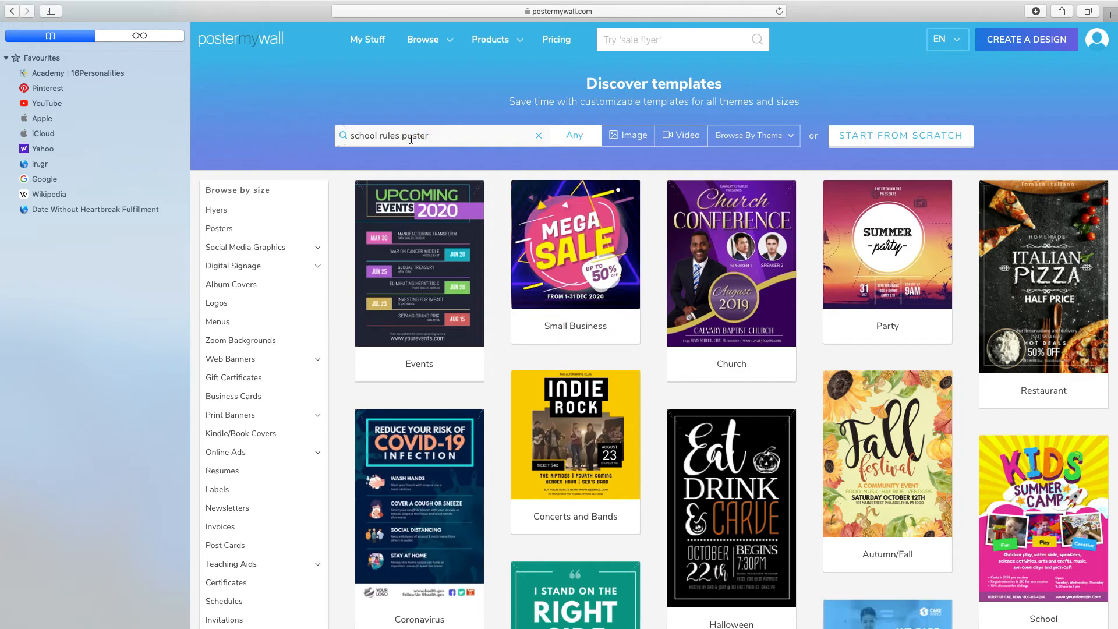
left_click(343, 135)
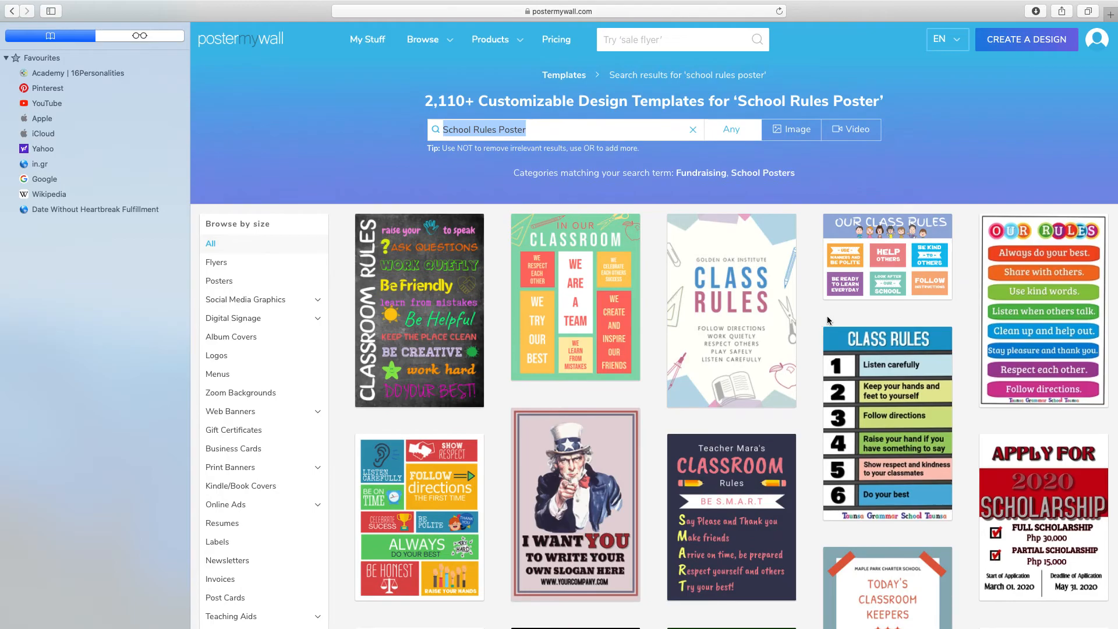
Step: Browse the matching templates and open the preview of the colorful tile design with "Listen Carefully" and "Follow Directions"
scroll(826, 321, "down", 6)
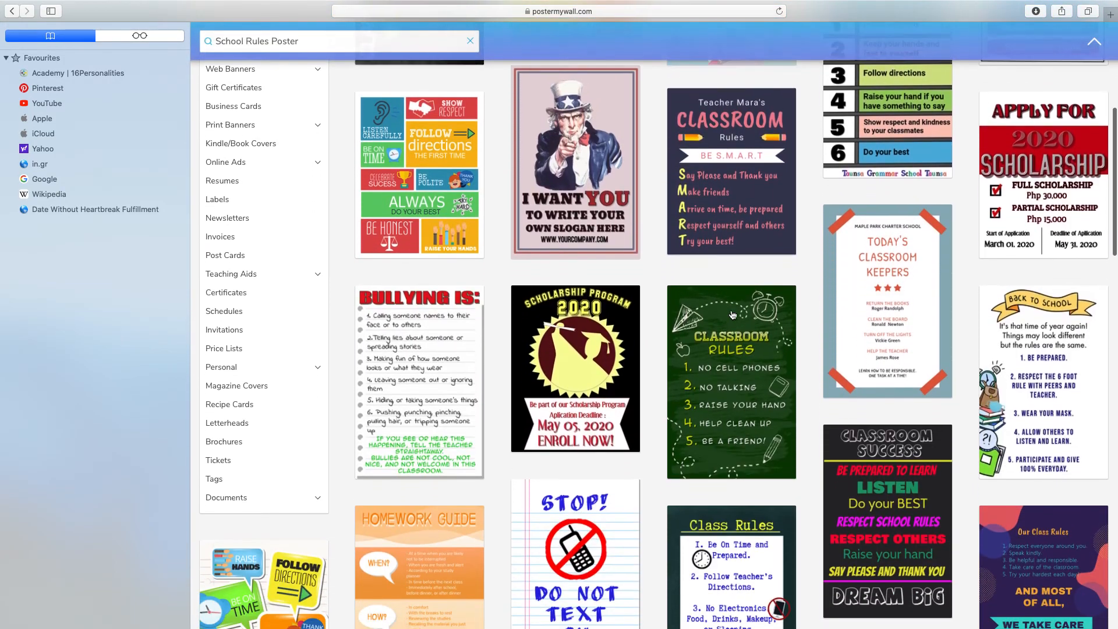
scroll(733, 314, "down", 10)
scroll(733, 315, "up", 20)
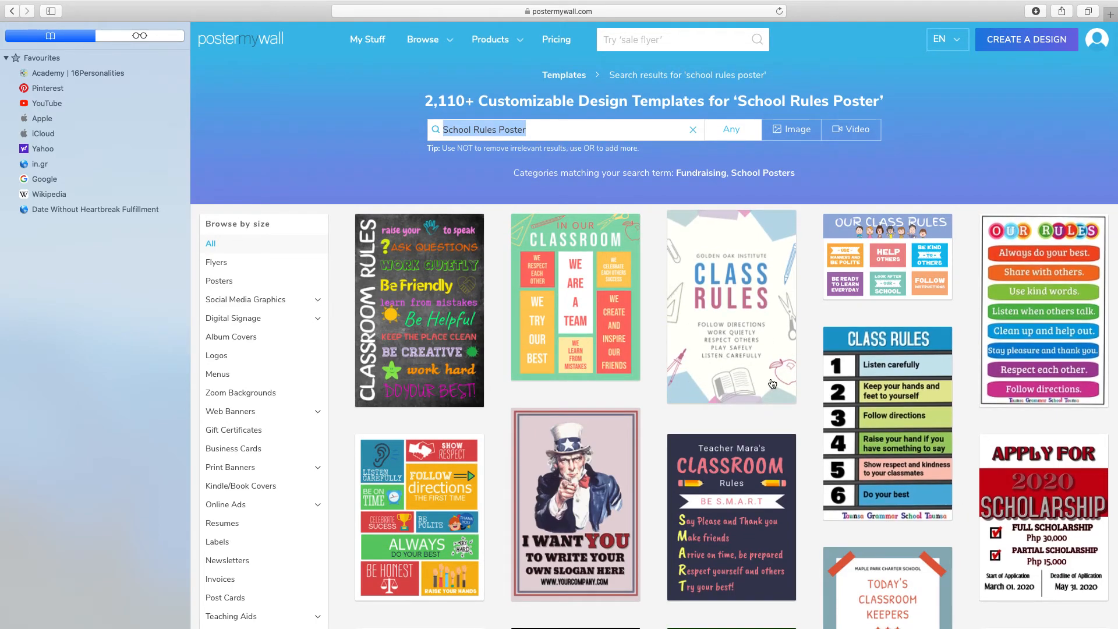
scroll(772, 384, "down", 3)
scroll(772, 383, "down", 3)
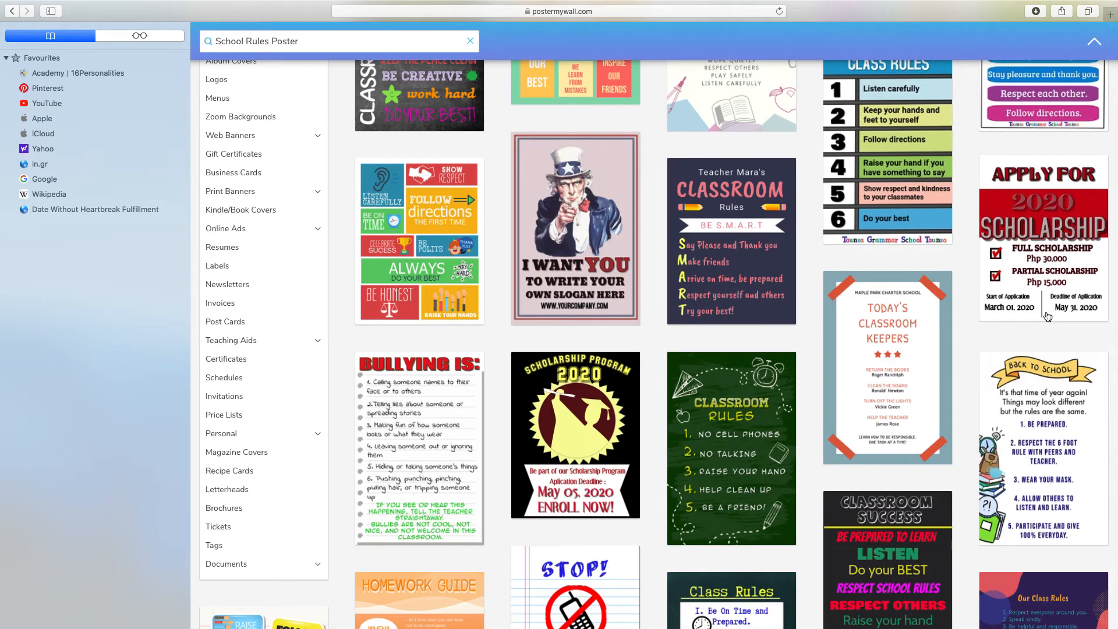
left_click(419, 255)
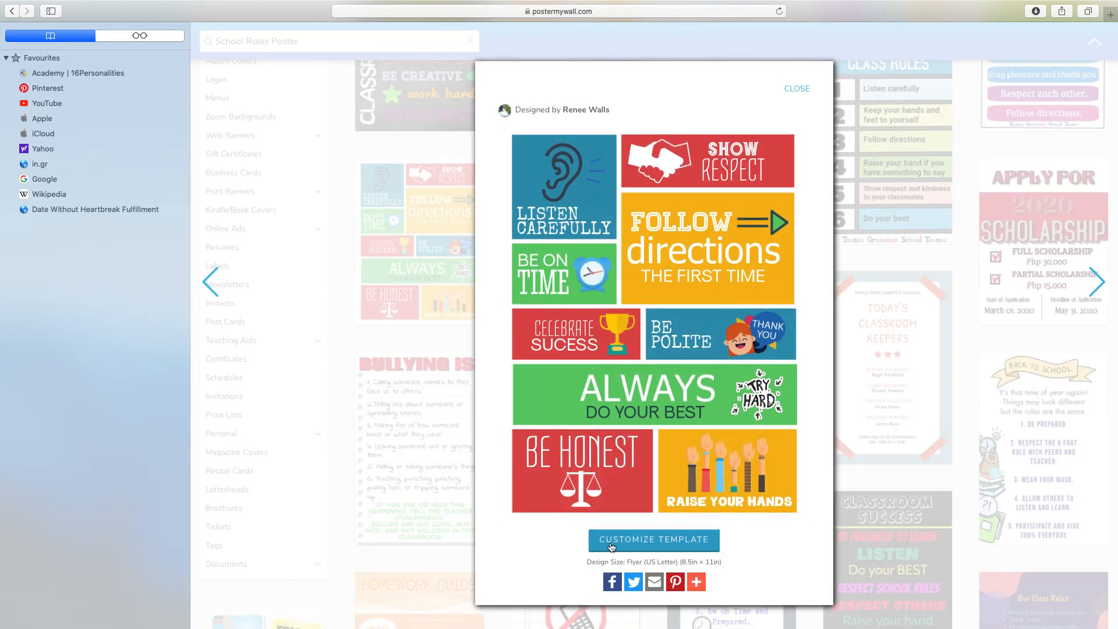
Step: Open the tile template for customizing and delete the ear image from the "LISTEN CAREFULLY" tile
left_click(662, 539)
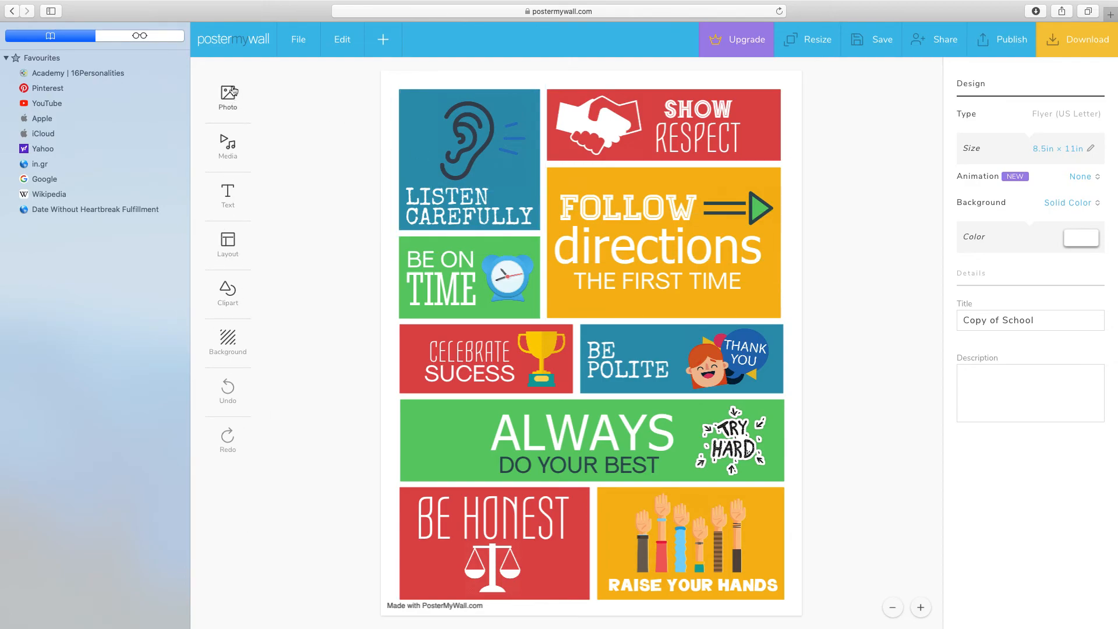
left_click(473, 137)
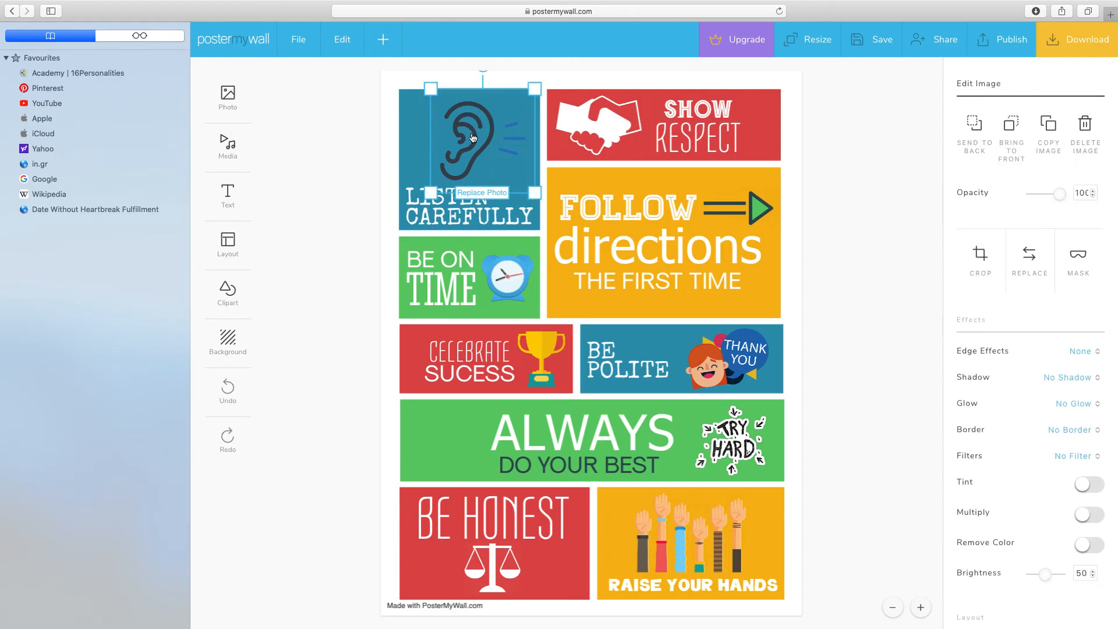
key("Delete")
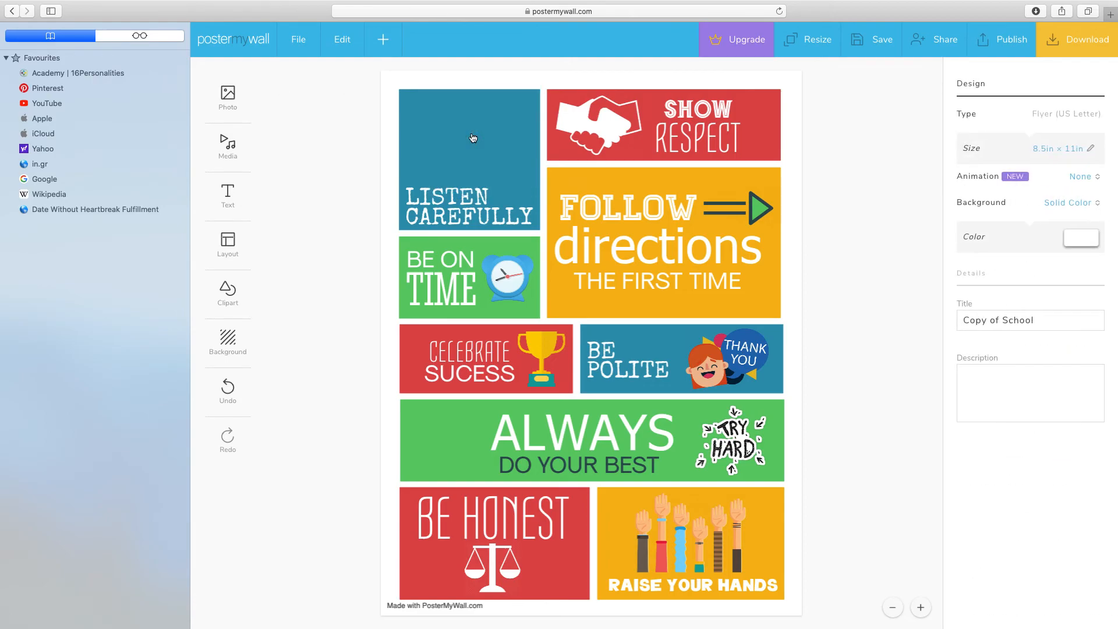
Step: Delete the "FOLLOW", "directions" and "THE FIRST TIME" texts and the arrow from the large orange tile
left_click(622, 210)
key("Delete")
left_click(645, 241)
key("Delete")
left_click(644, 281)
key("Delete")
left_click(738, 218)
key("Delete")
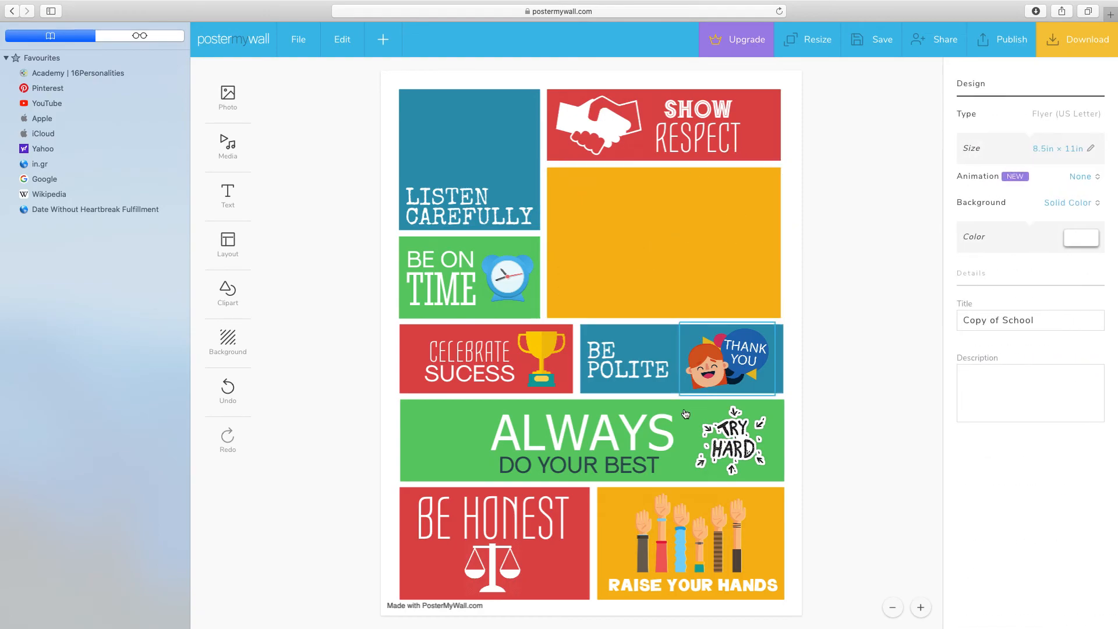
Step: Delete the "ALWAYS" and "DO YOUR BEST" texts from the wide green tile
left_click(633, 438)
key("Delete")
left_click(614, 463)
key("Delete")
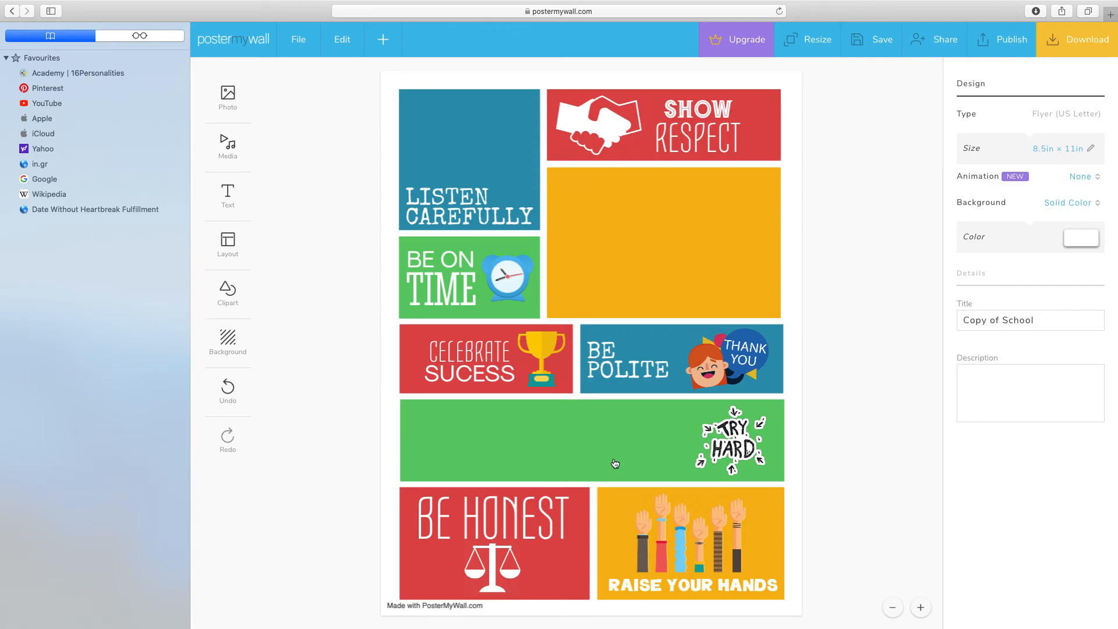
Step: Change the "LISTEN CAREFULLY" text to "LISTEN to your teacher" and move it up so it fits inside the blue tile
left_click(530, 221)
left_click(530, 220)
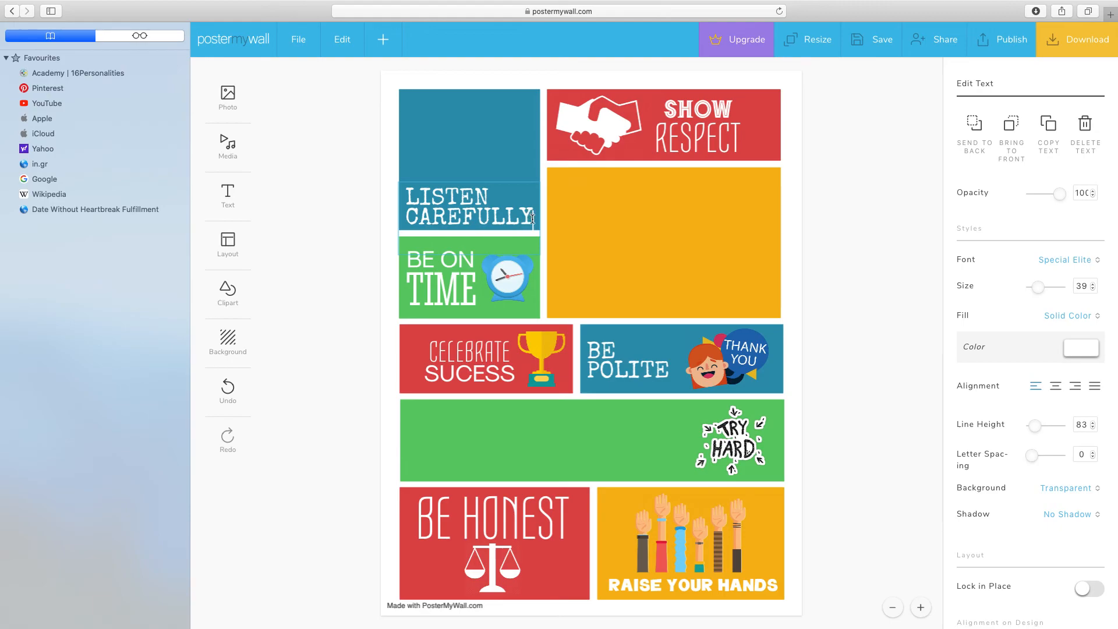
key("BackSpace")
key("BackSpace")
key("BackSpace")
key("BackSpace")
key("BackSpace")
key("BackSpace")
key("BackSpace")
key("BackSpace")
key("BackSpace")
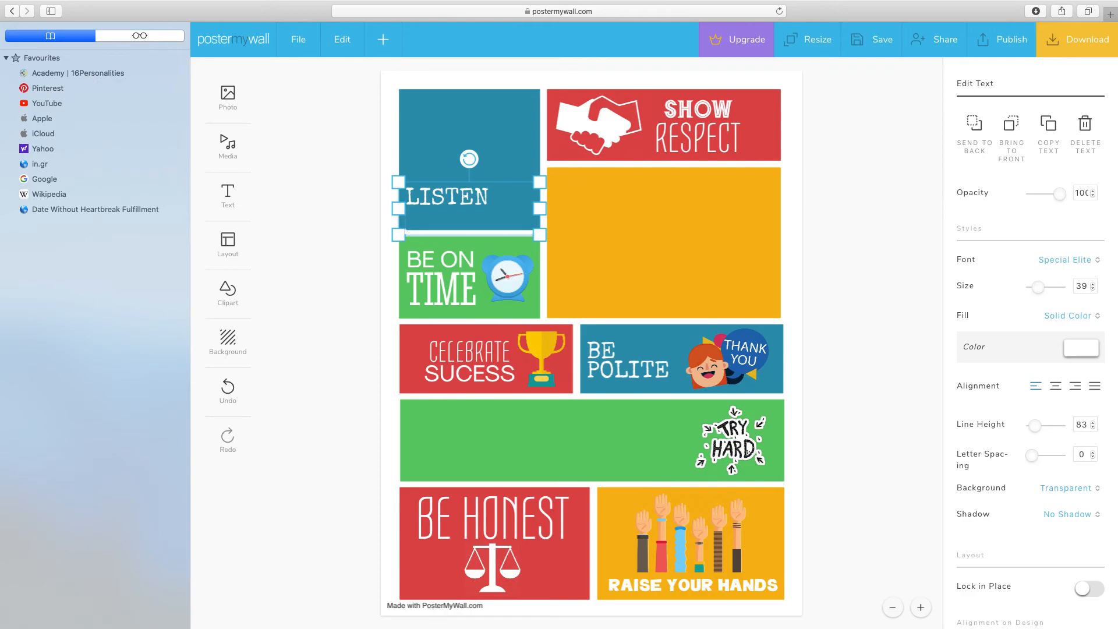
type("to your te")
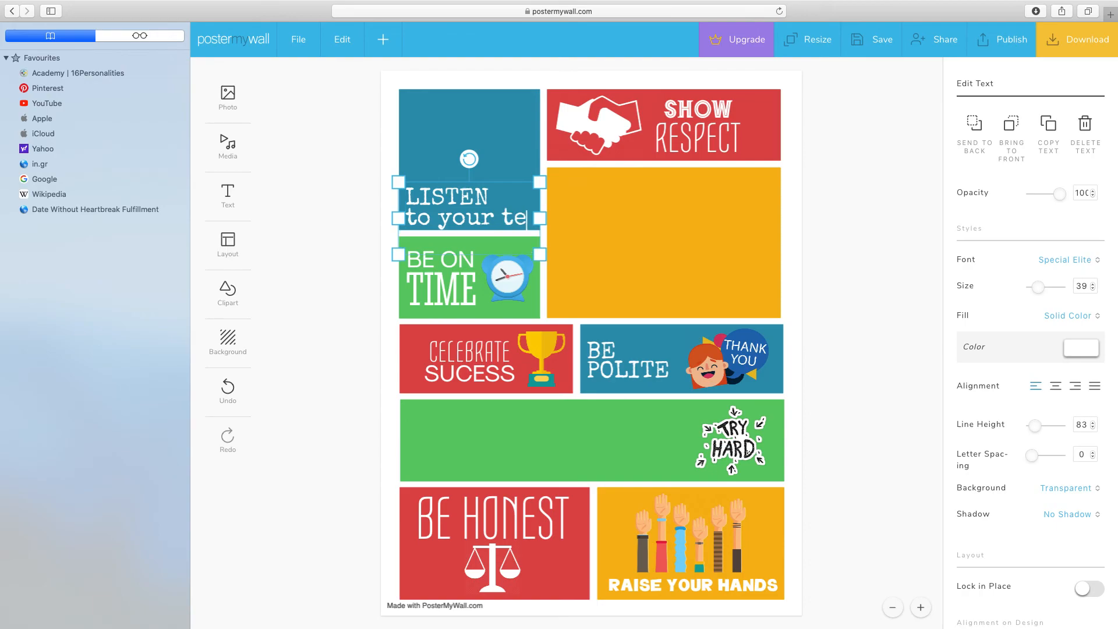
type("acher")
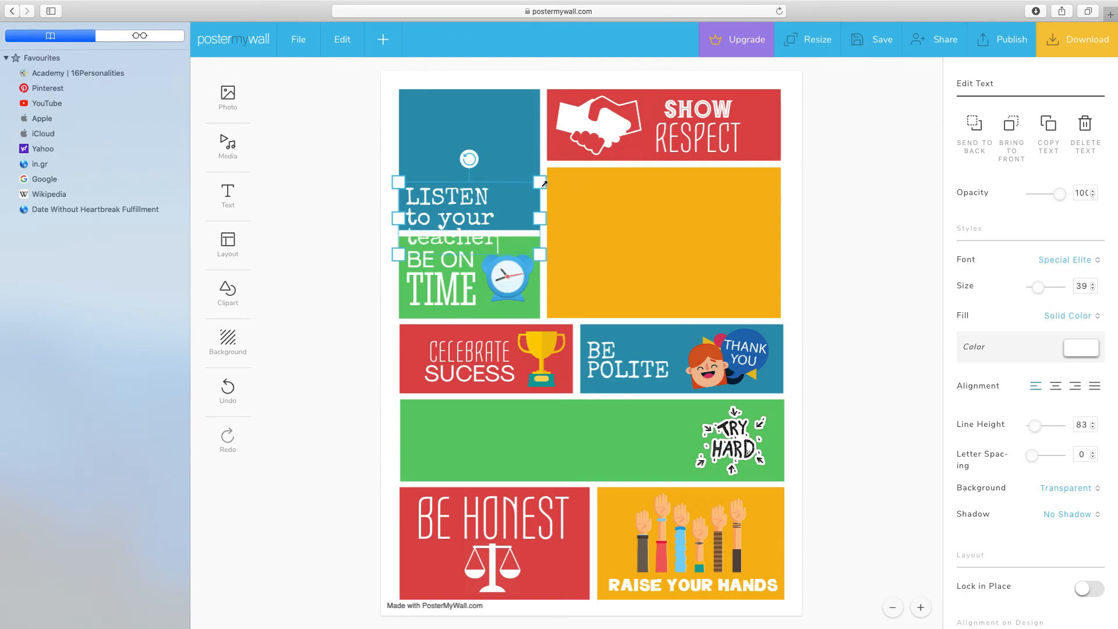
left_click_drag(487, 204, 488, 177)
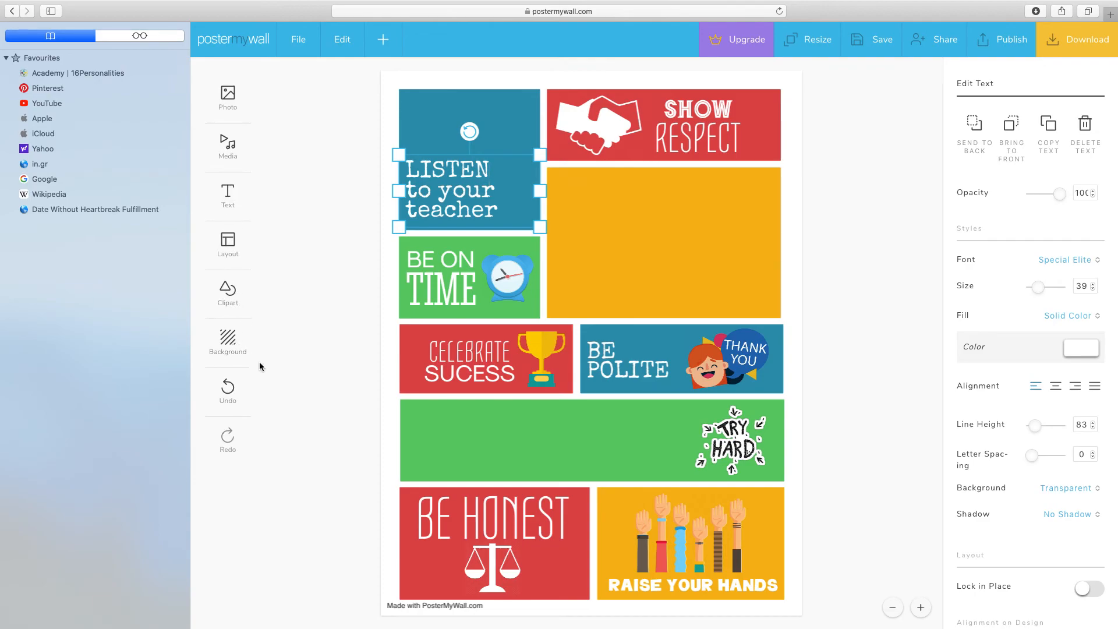
Step: Apply a solid light blue background to the poster and set the design's animation to Slide
left_click(228, 340)
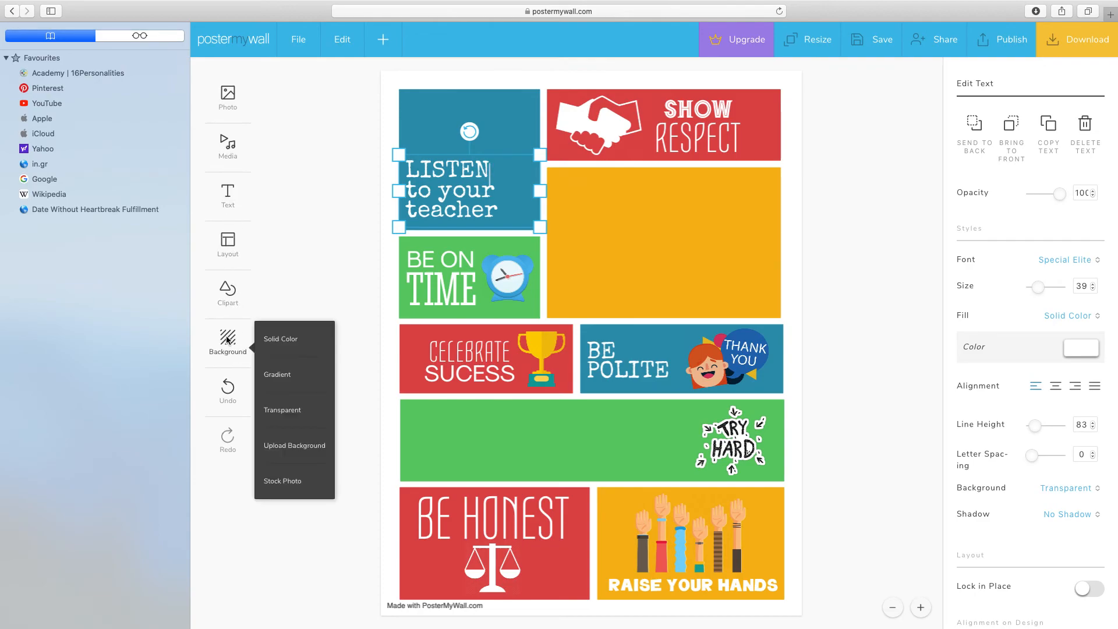
left_click(280, 341)
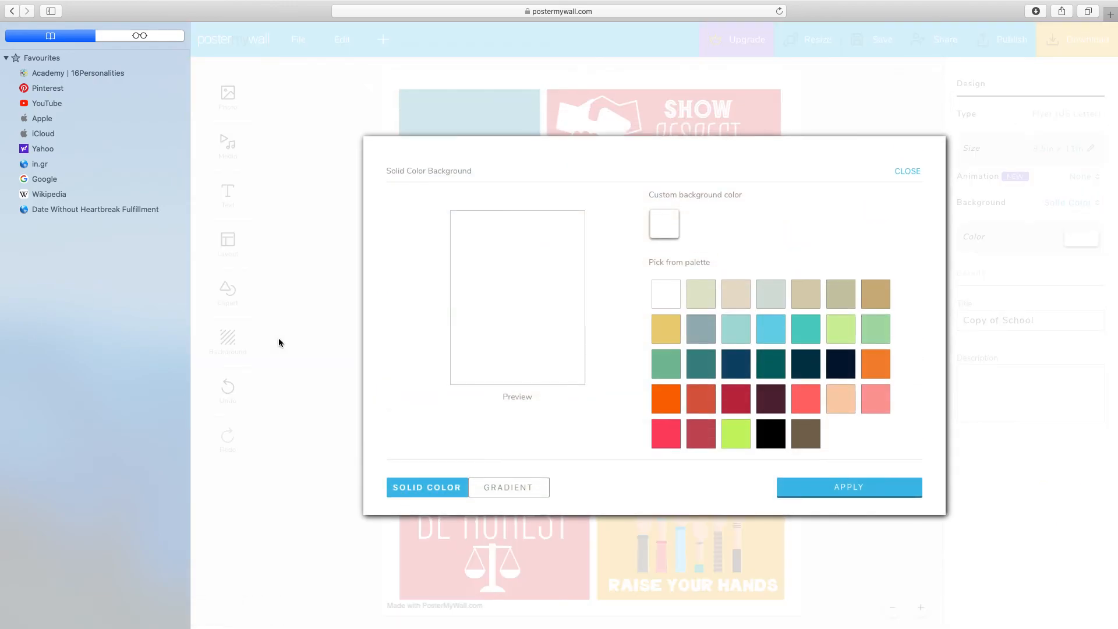
left_click(776, 333)
left_click(840, 493)
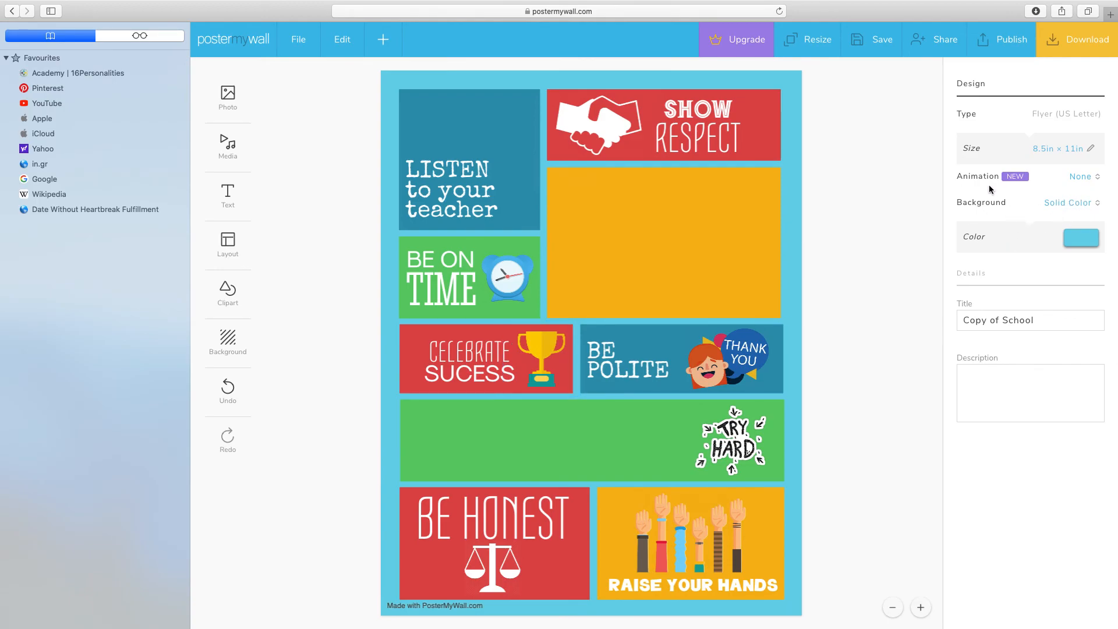
left_click(1095, 178)
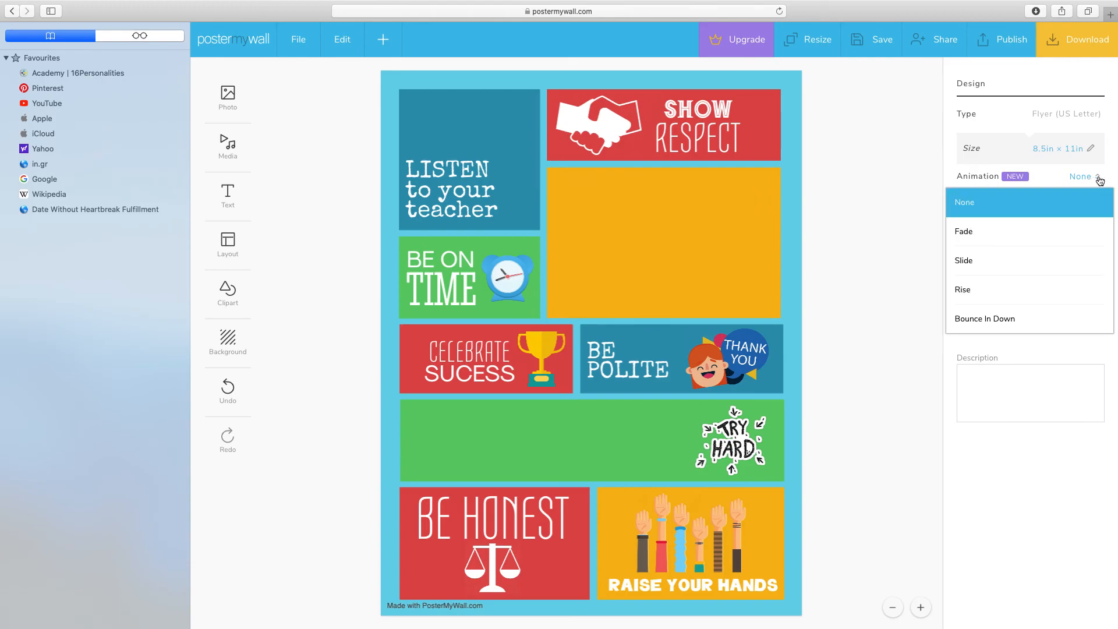
left_click(966, 260)
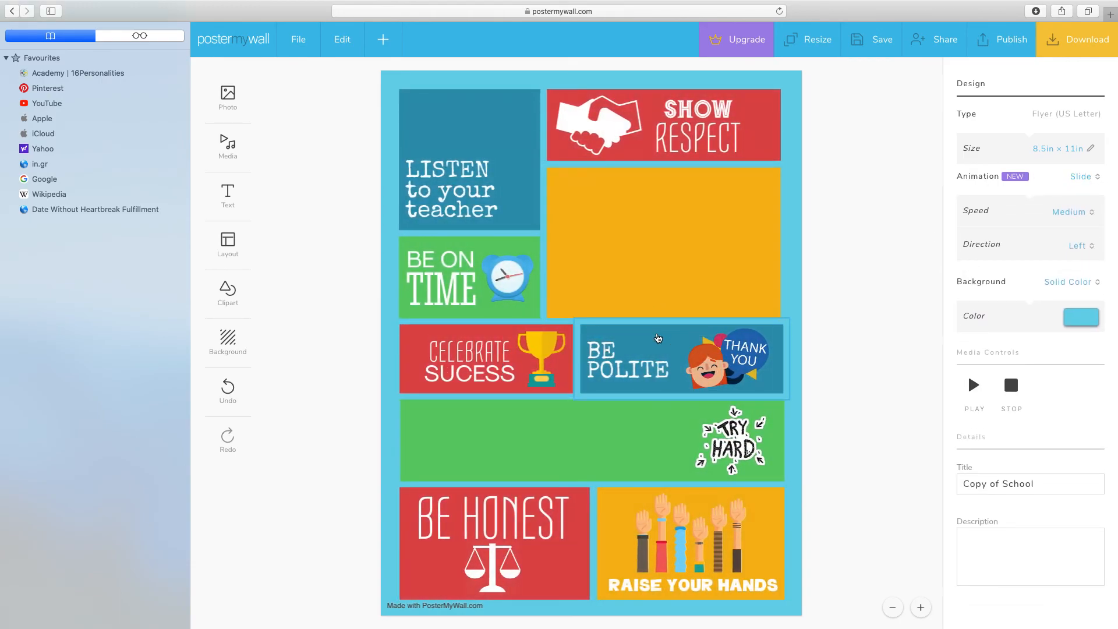
Step: Examine the poster tiles up close and review the image editing options for the alarm clock picture
left_click(921, 611)
left_click(921, 612)
scroll(845, 477, "up", 3)
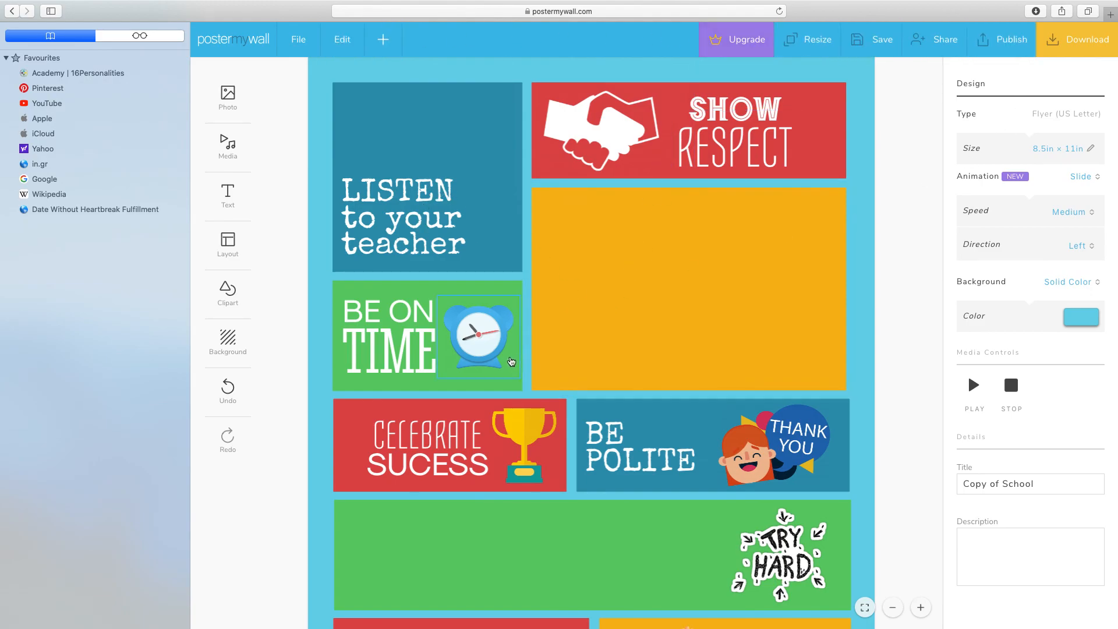
left_click(492, 326)
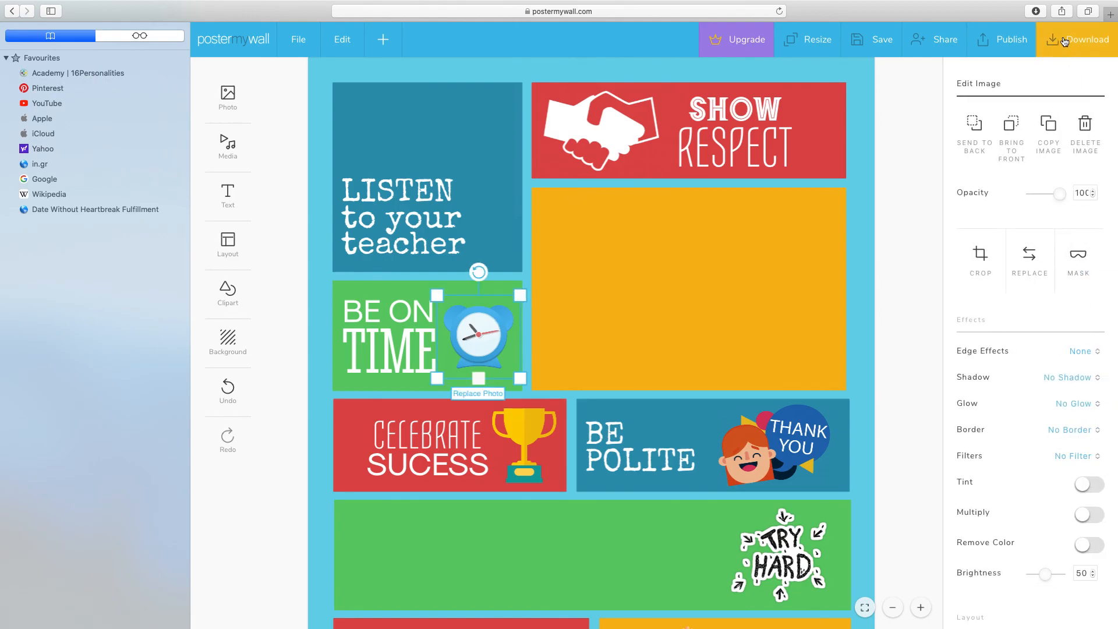
scroll(1047, 122, "down", 2)
scroll(1023, 344, "down", 6)
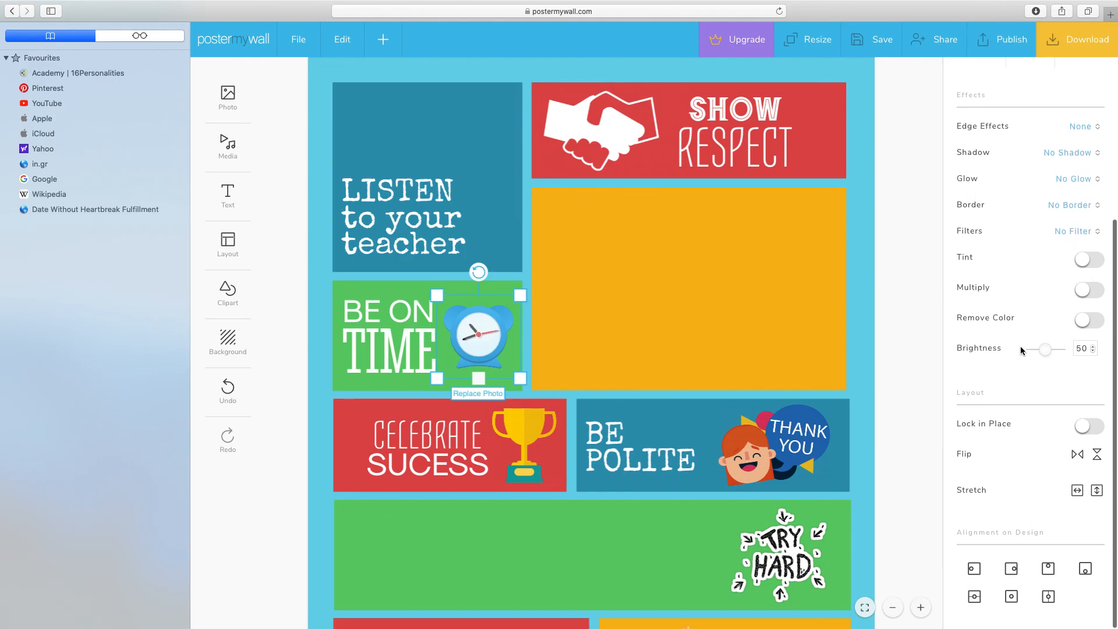
scroll(978, 418, "up", 7)
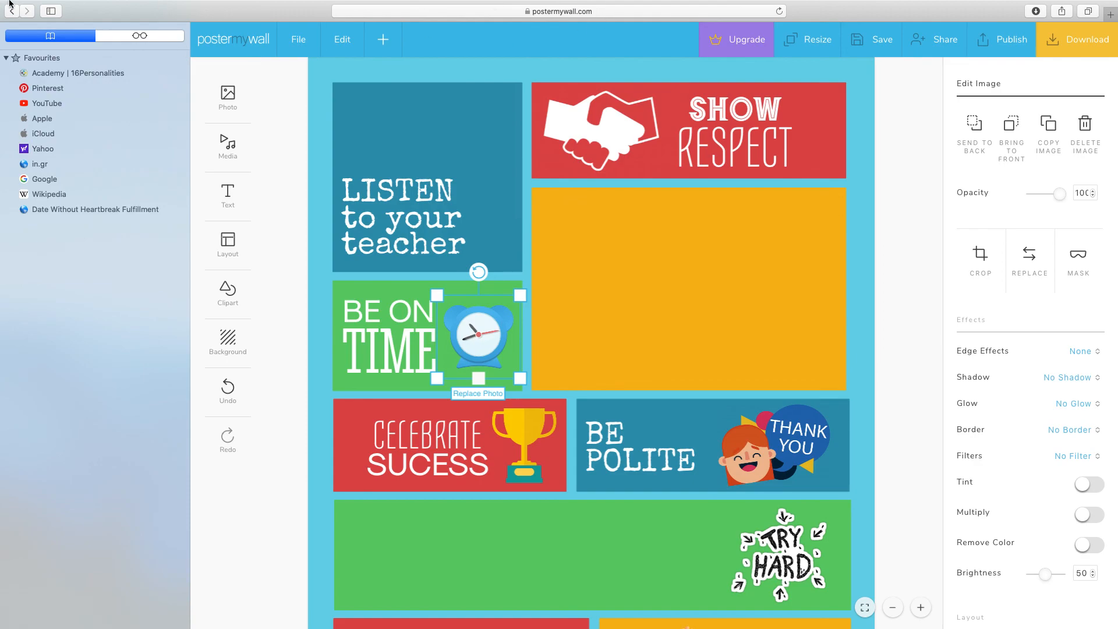
Step: Close the browser window containing the poster editor
left_click(11, 25)
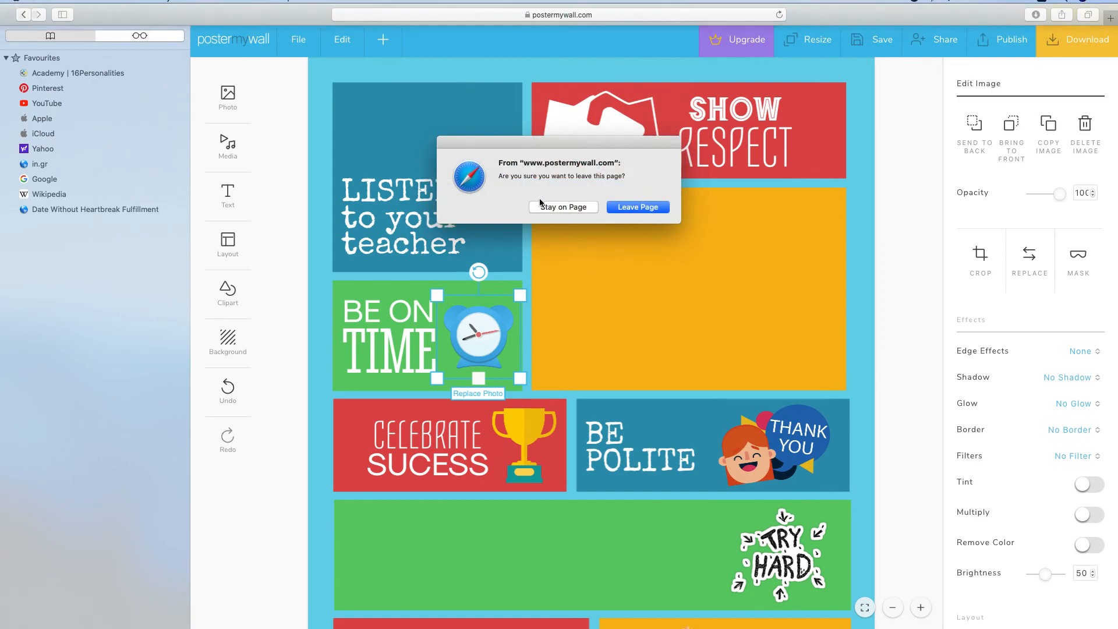